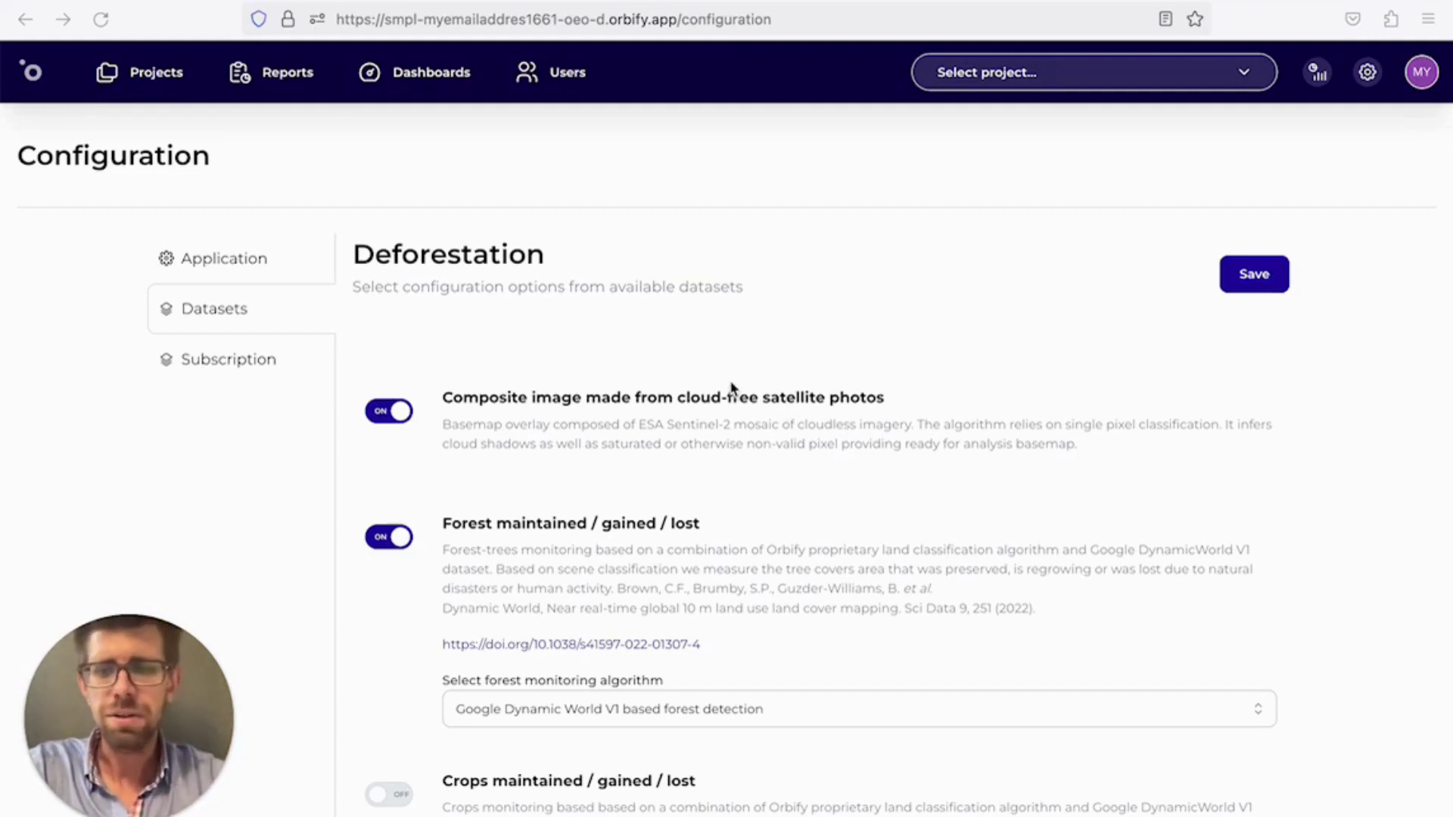
scroll(731, 390, down, 3)
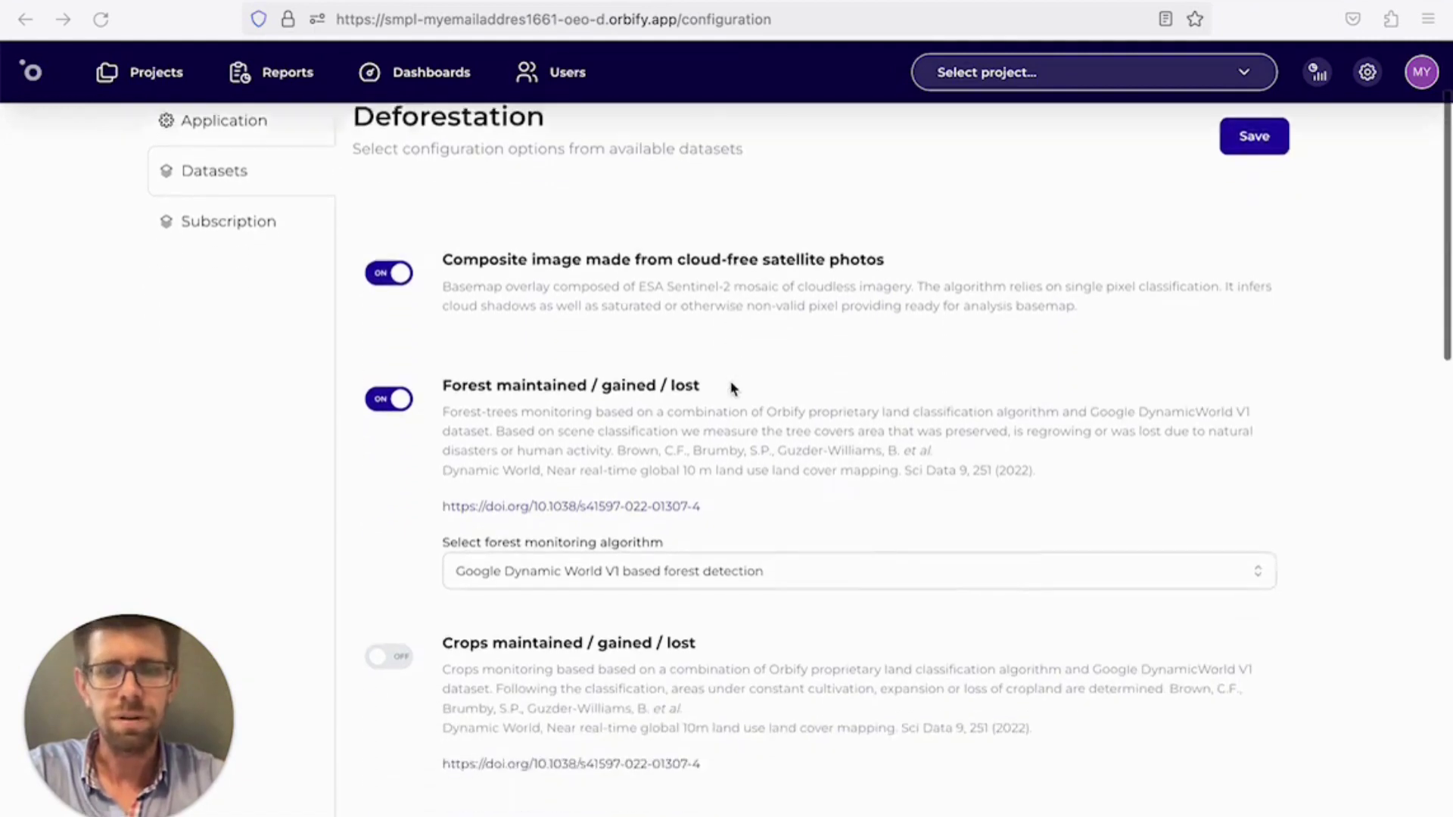
scroll(732, 389, down, 1)
scroll(732, 390, down, 3)
scroll(732, 390, down, 3)
scroll(682, 432, down, 1)
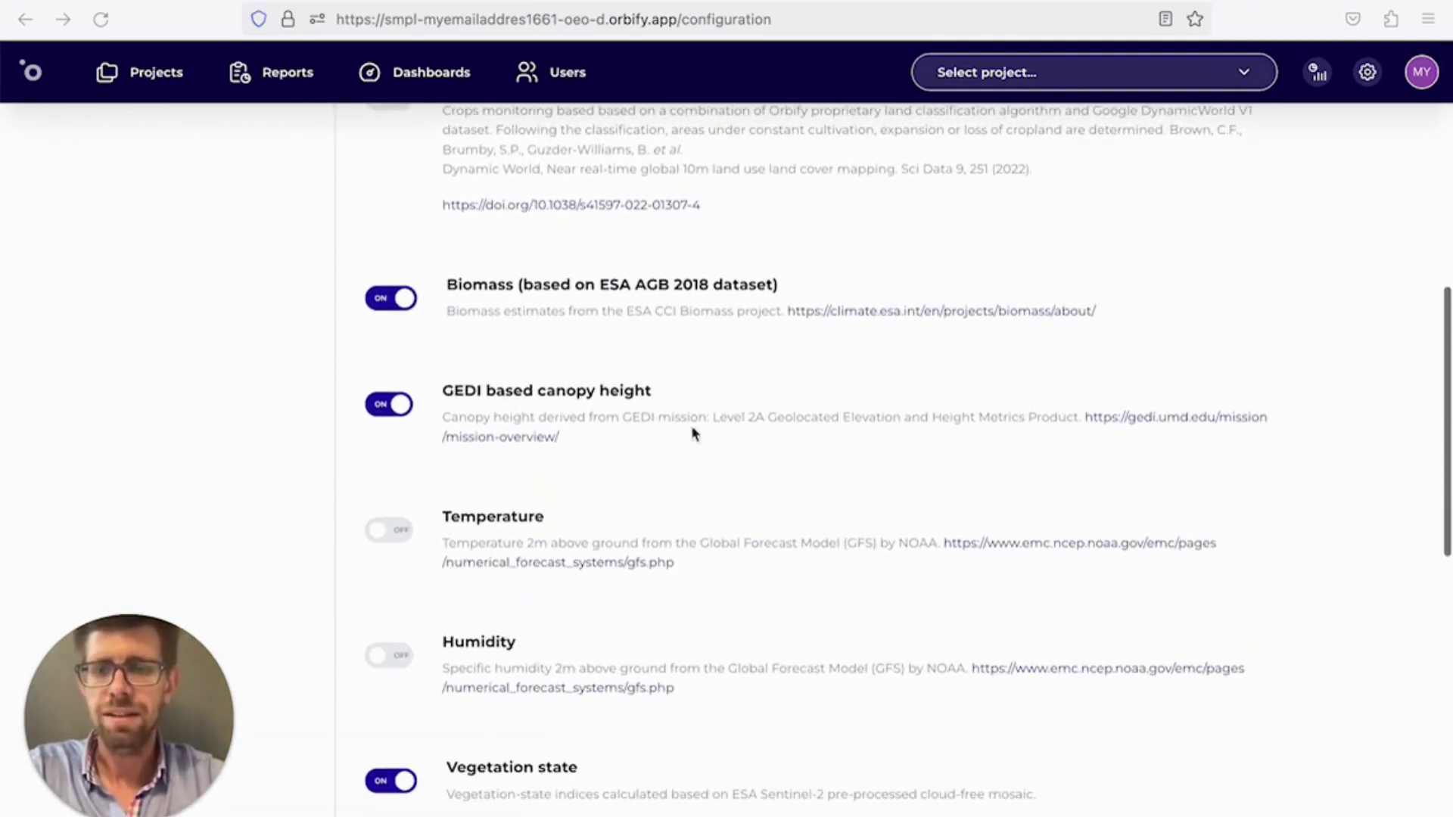
Enable the Temperature and Humidity datasets, disable Vegetation state, and save the configuration
click(406, 532)
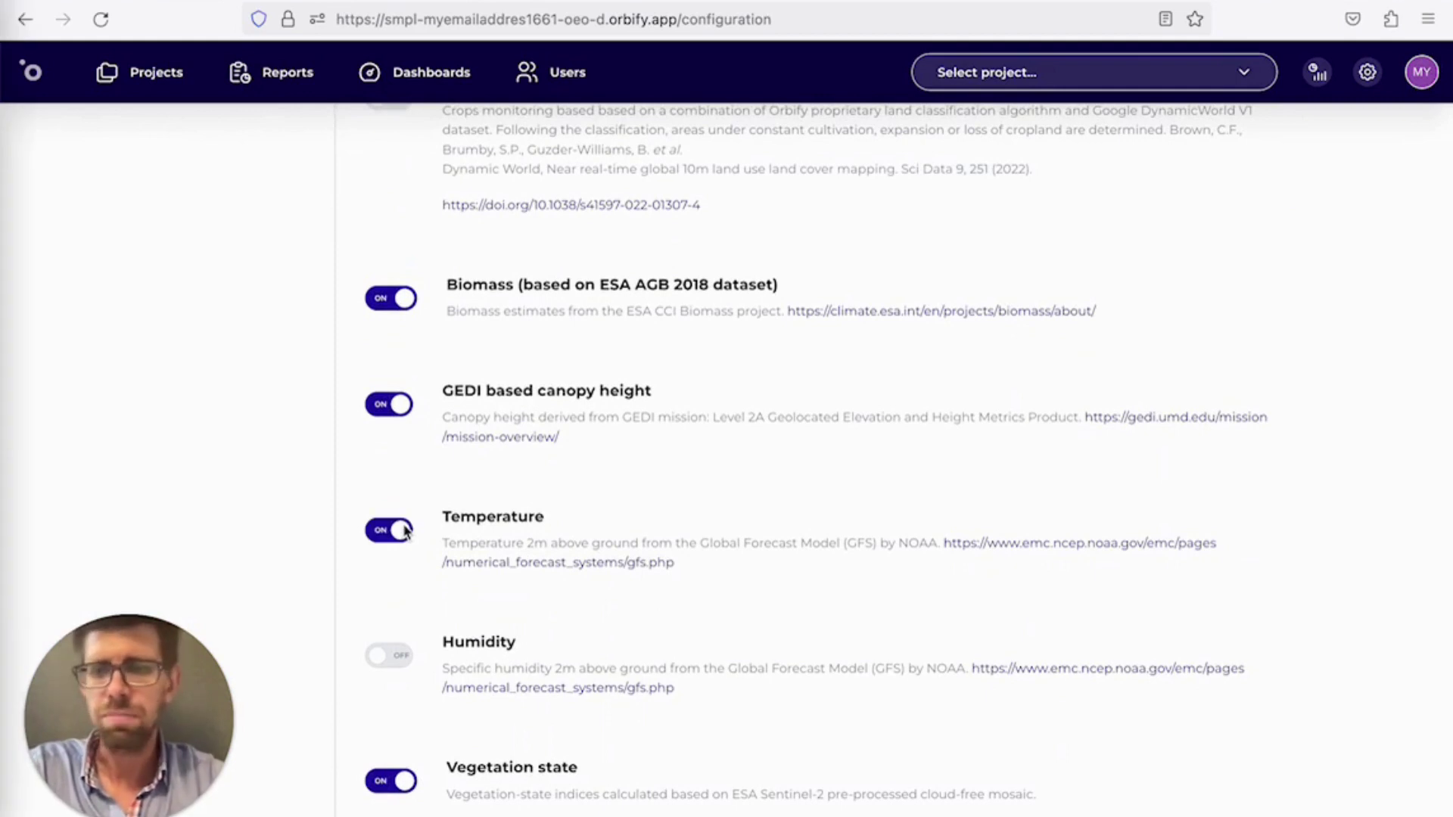
click(403, 659)
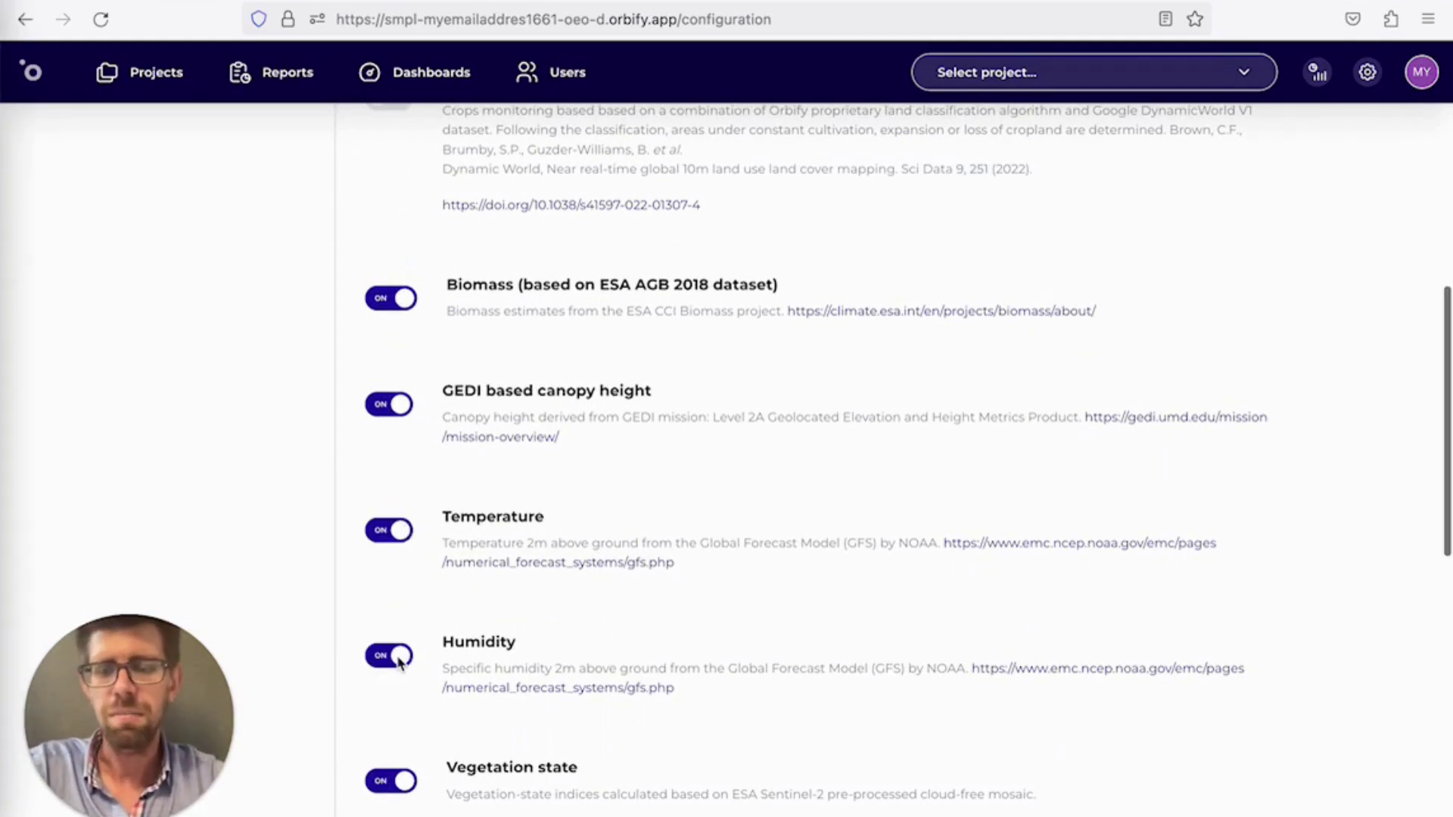
scroll(400, 663, down, 1)
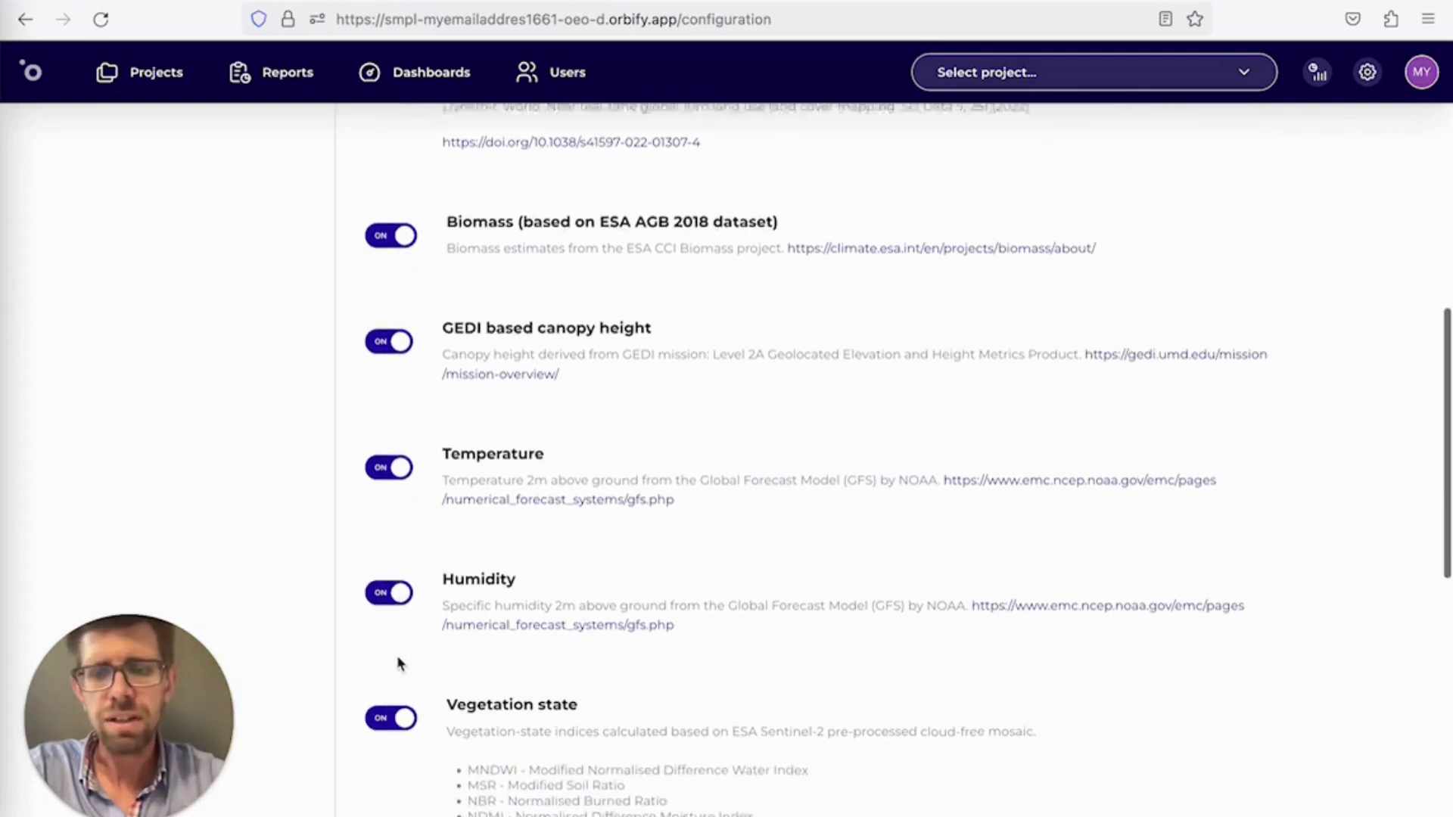
scroll(399, 663, down, 1)
scroll(399, 663, down, 2)
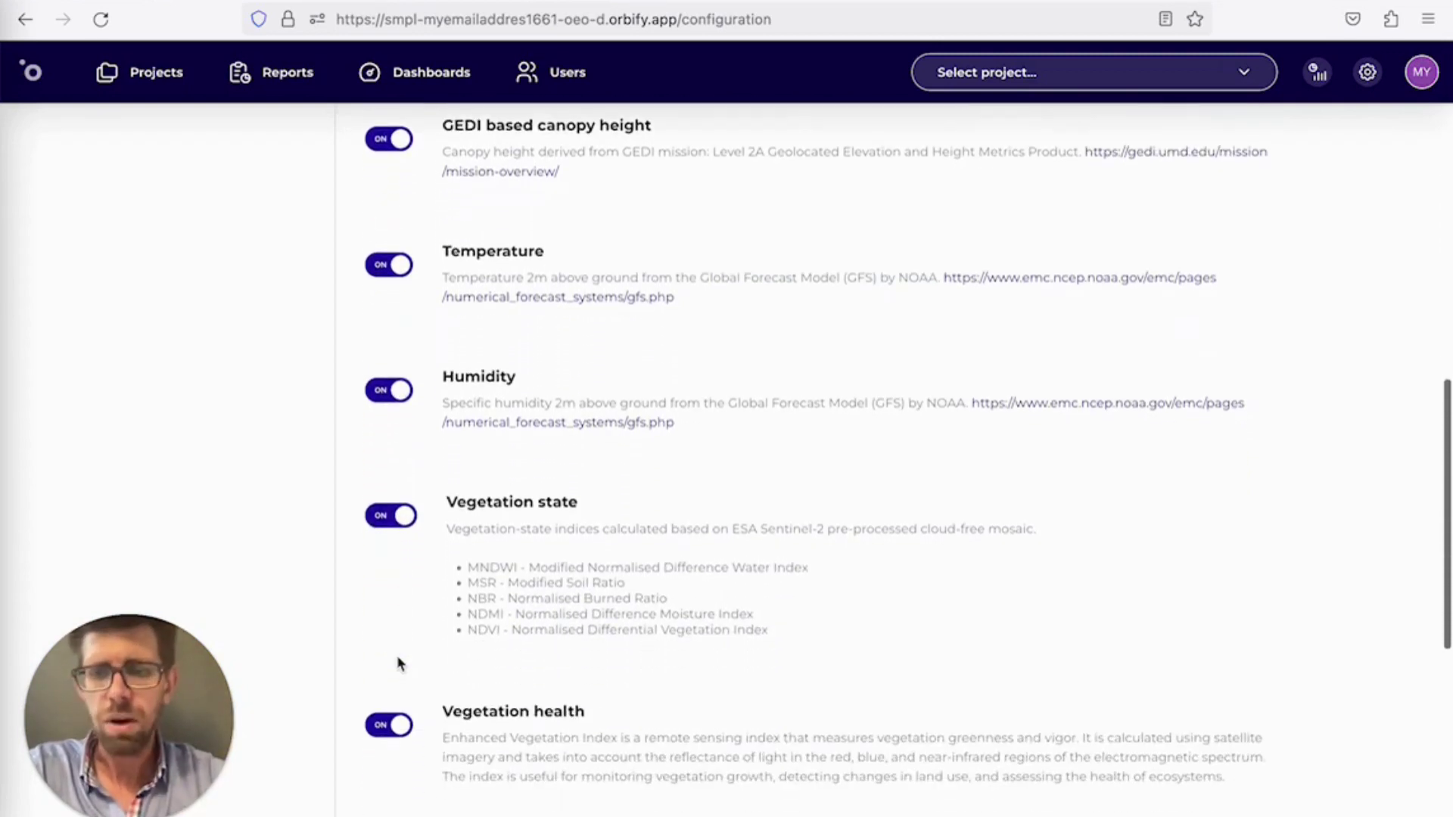
click(385, 521)
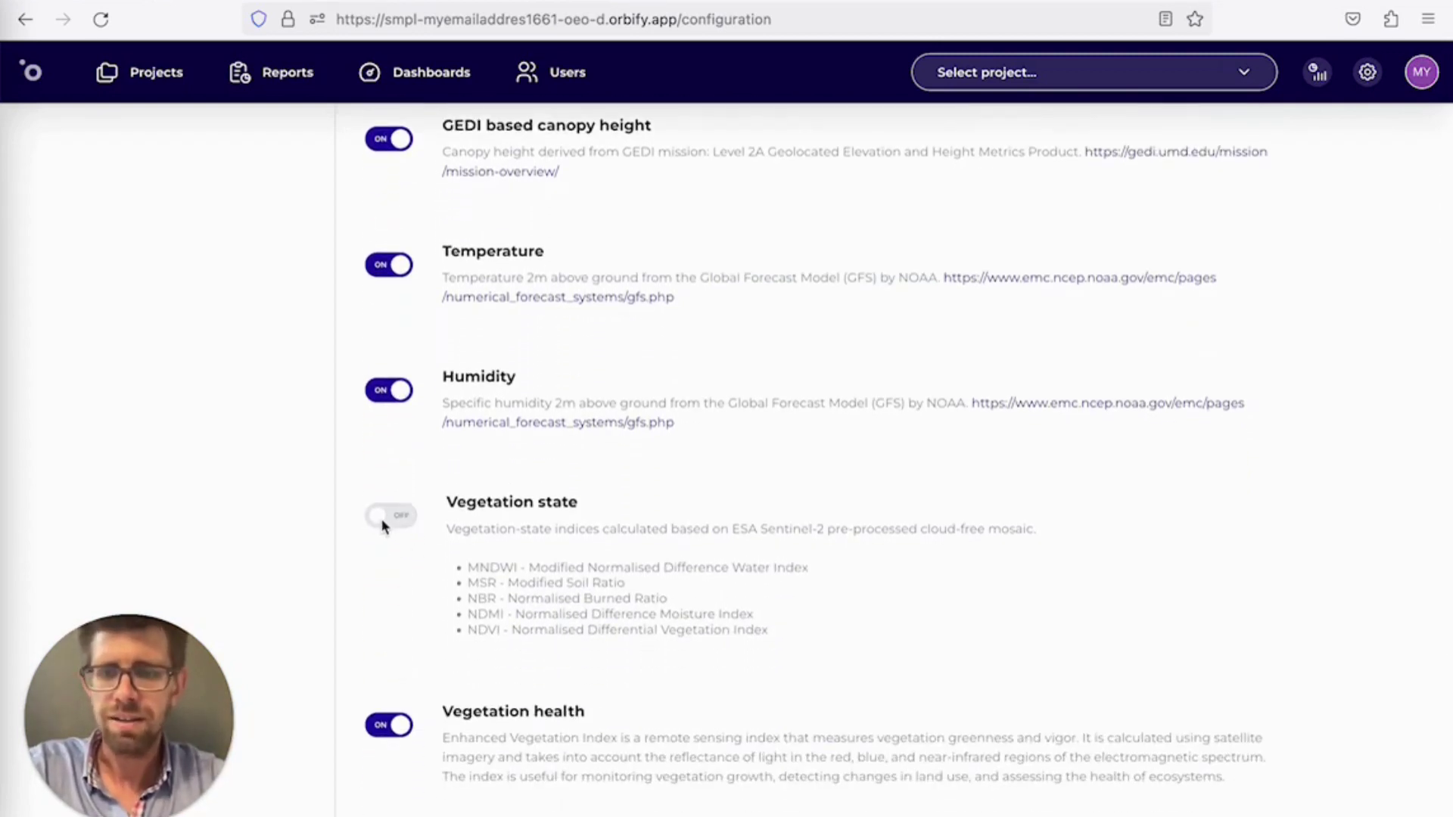
scroll(508, 703, down, 1)
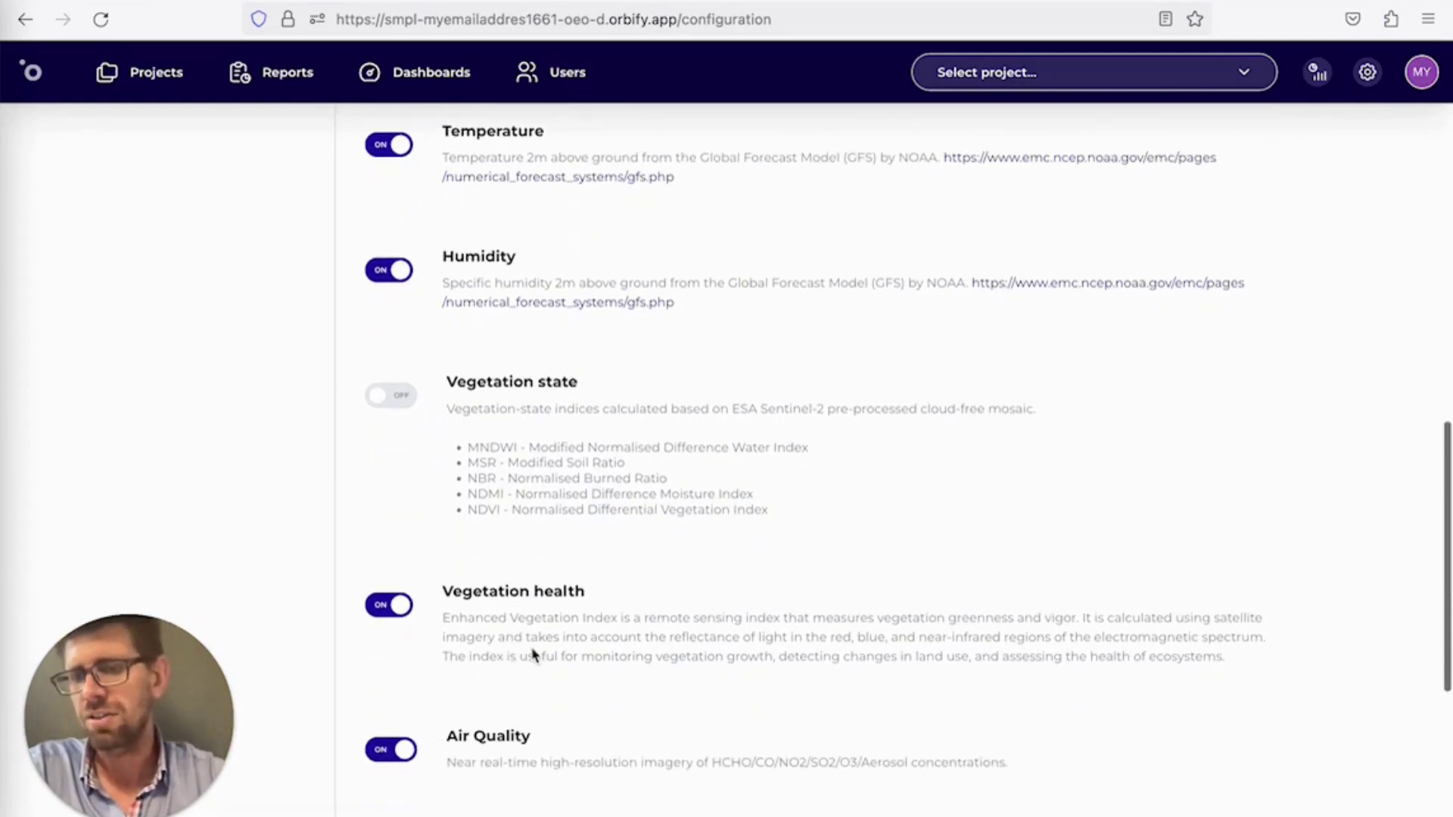
scroll(525, 642, down, 1)
scroll(526, 642, down, 1)
scroll(527, 647, down, 2)
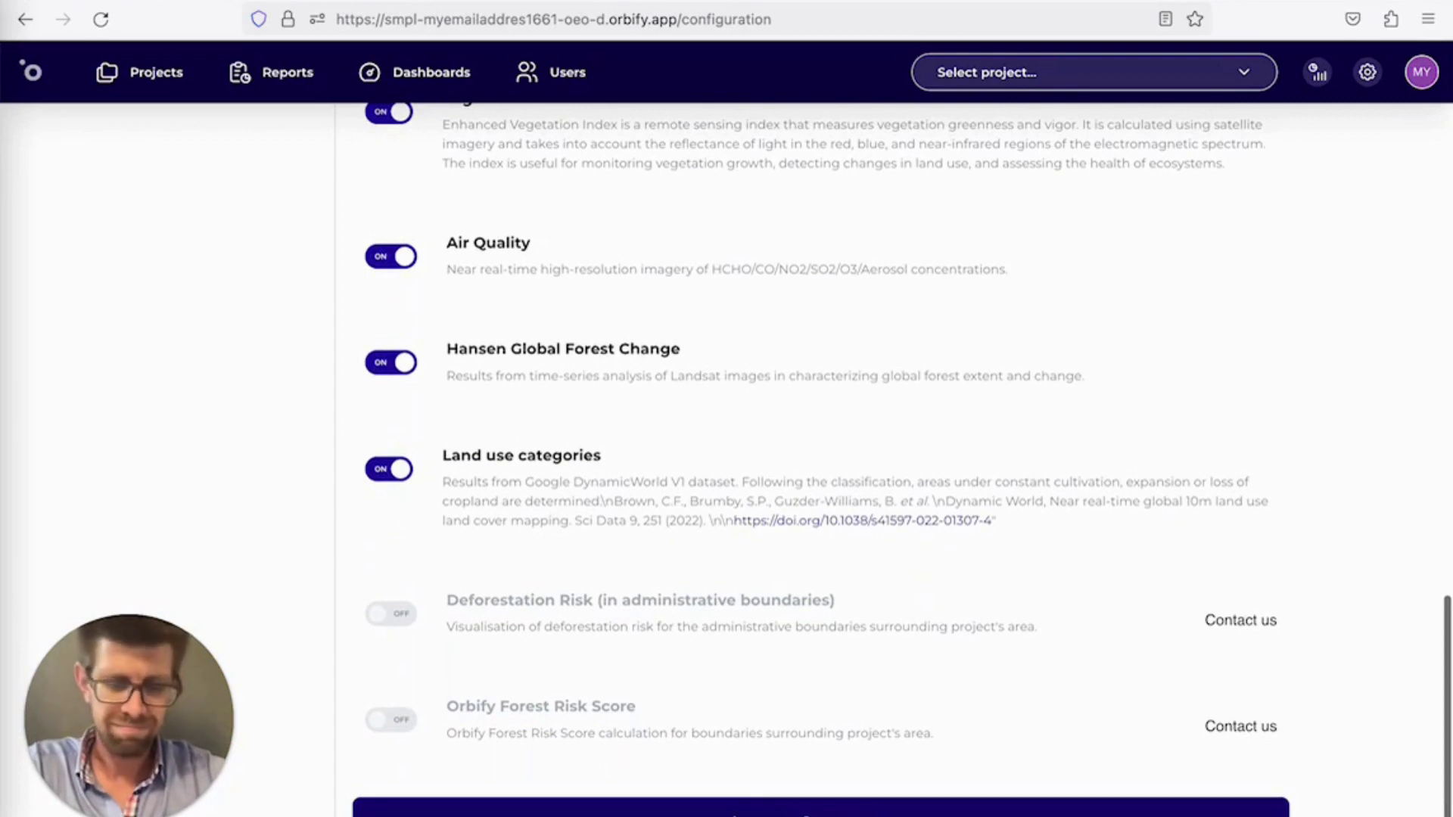
click(821, 807)
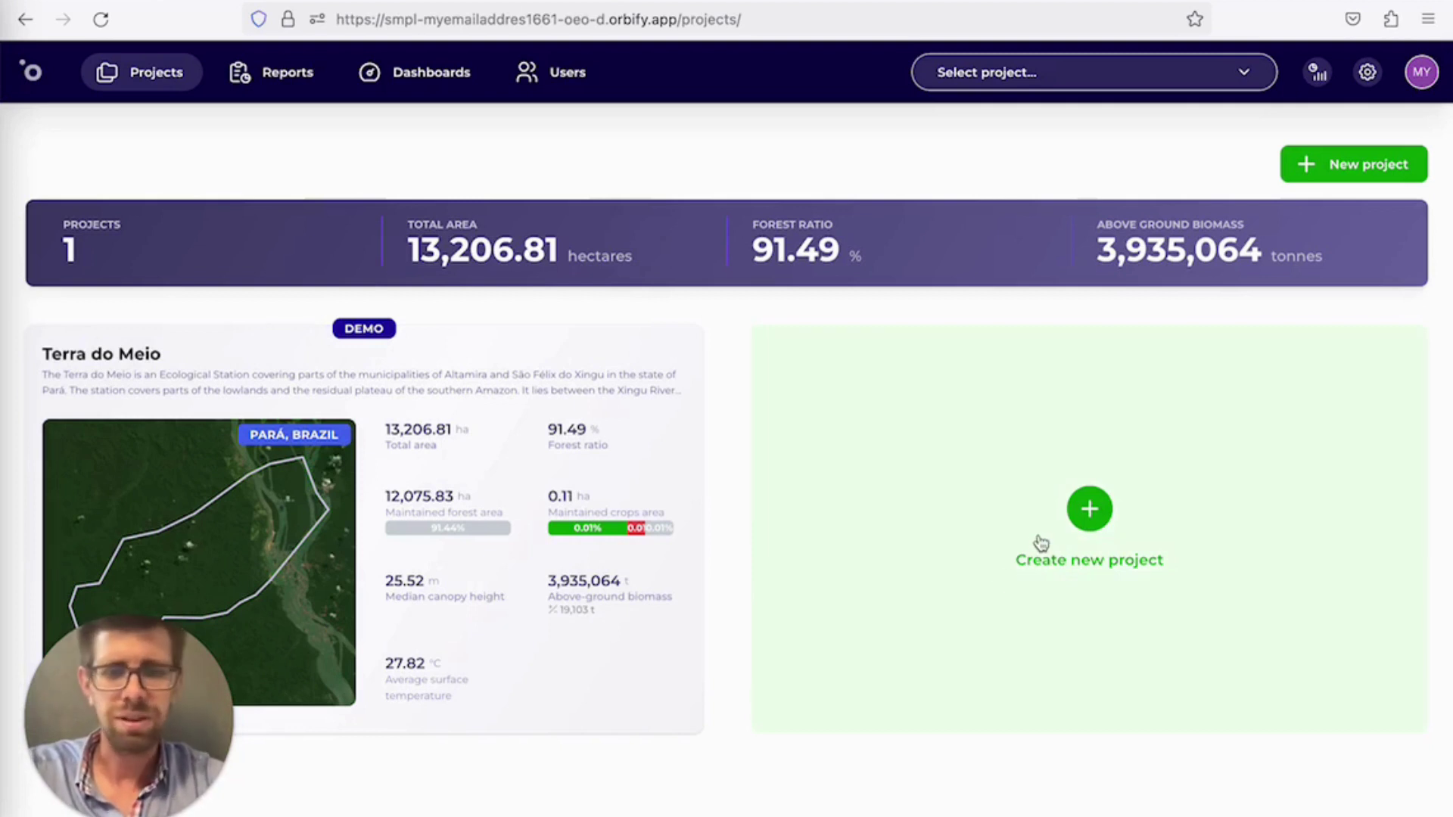
Open the Terra do Meio demo project's dashboard from its project card
click(570, 529)
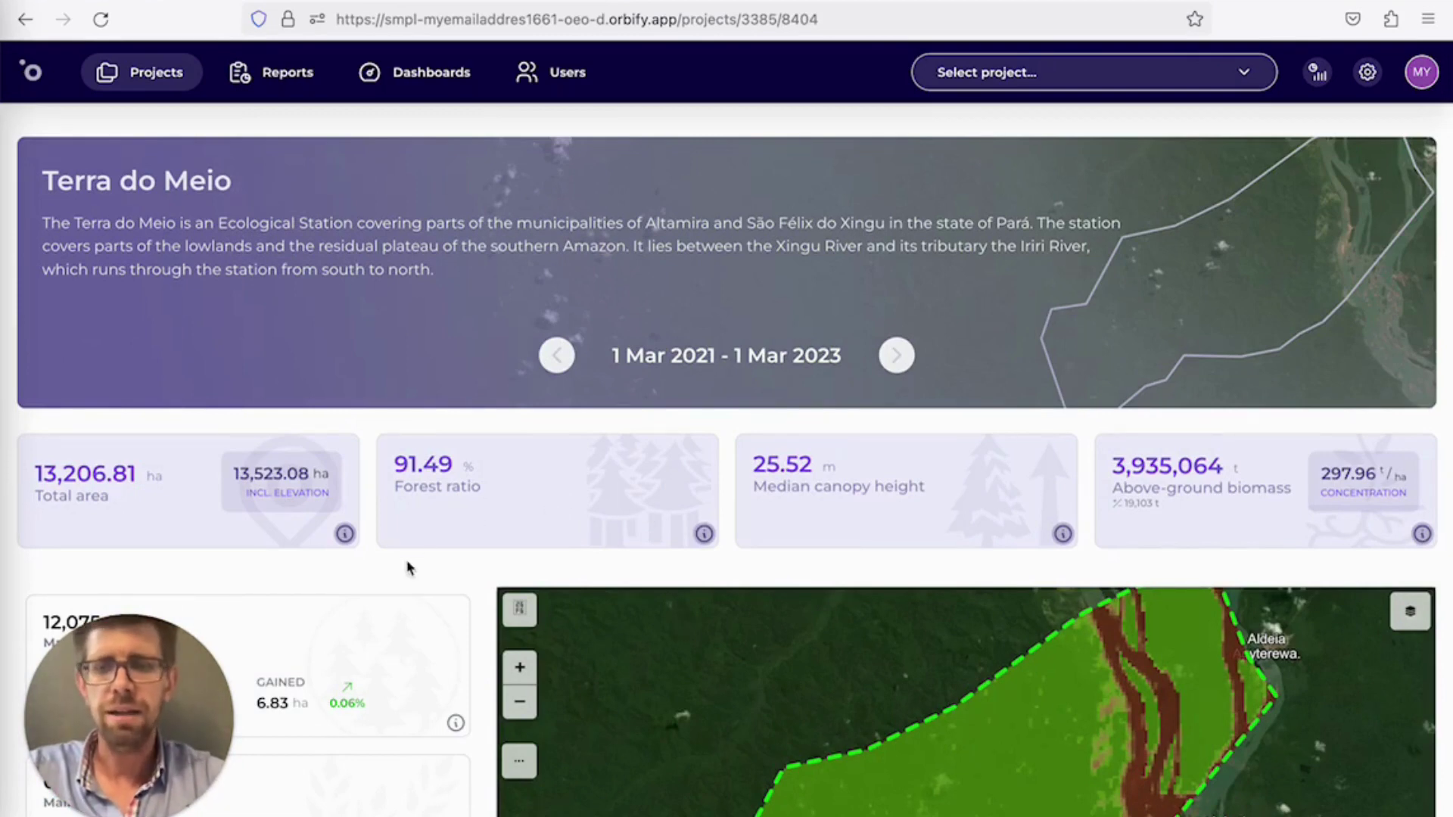
scroll(409, 568, down, 3)
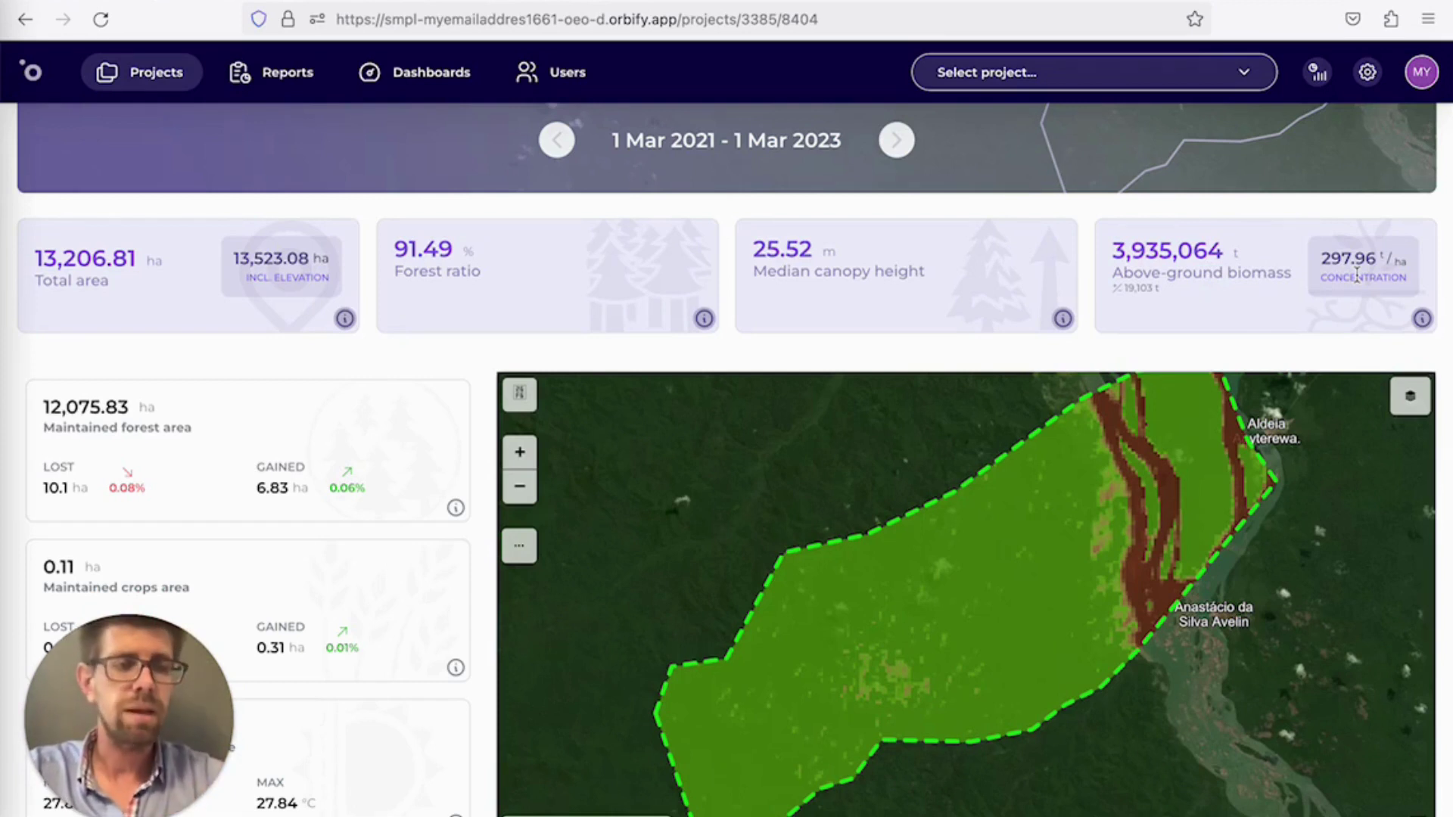
click(1423, 321)
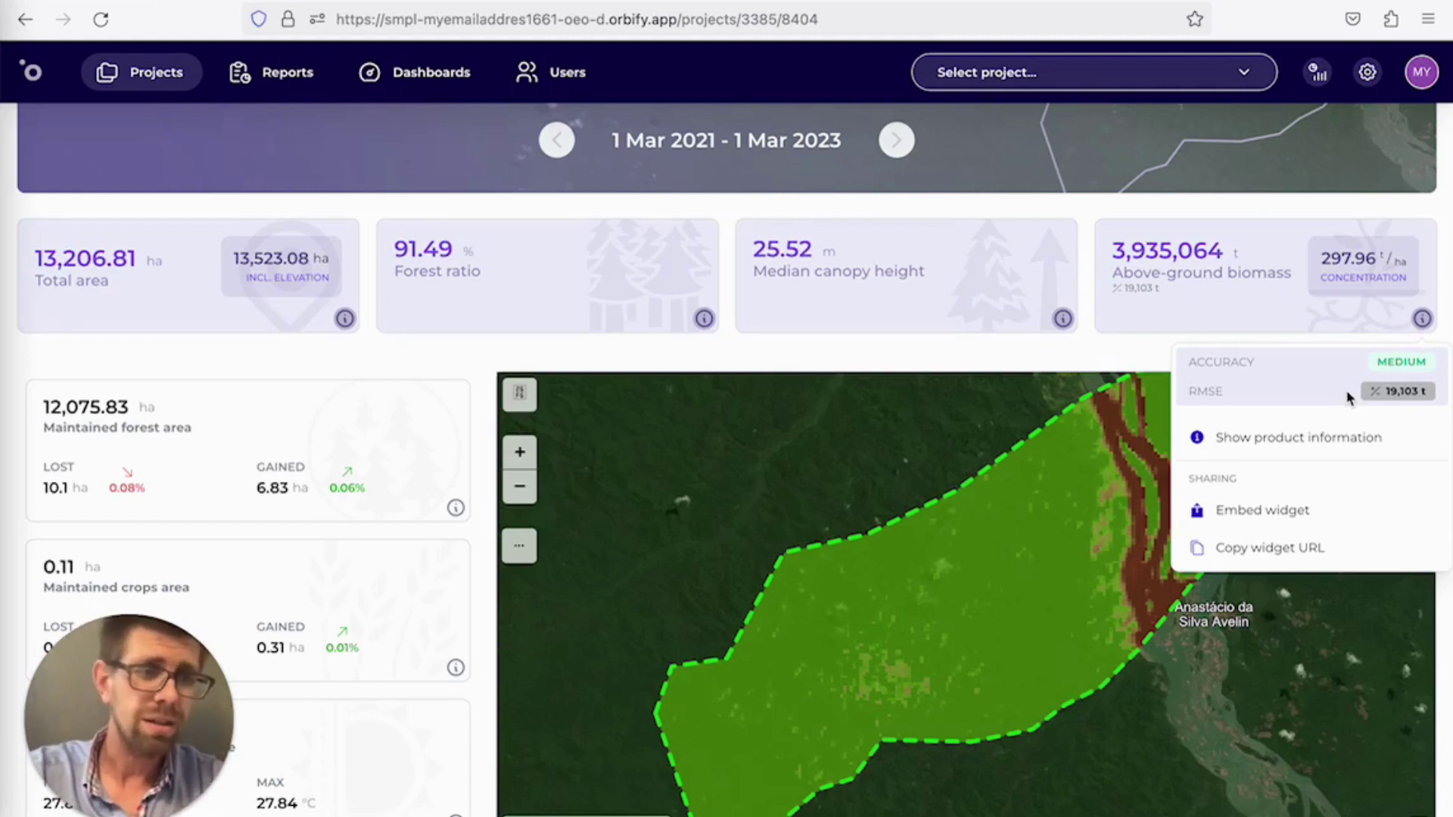
click(1328, 445)
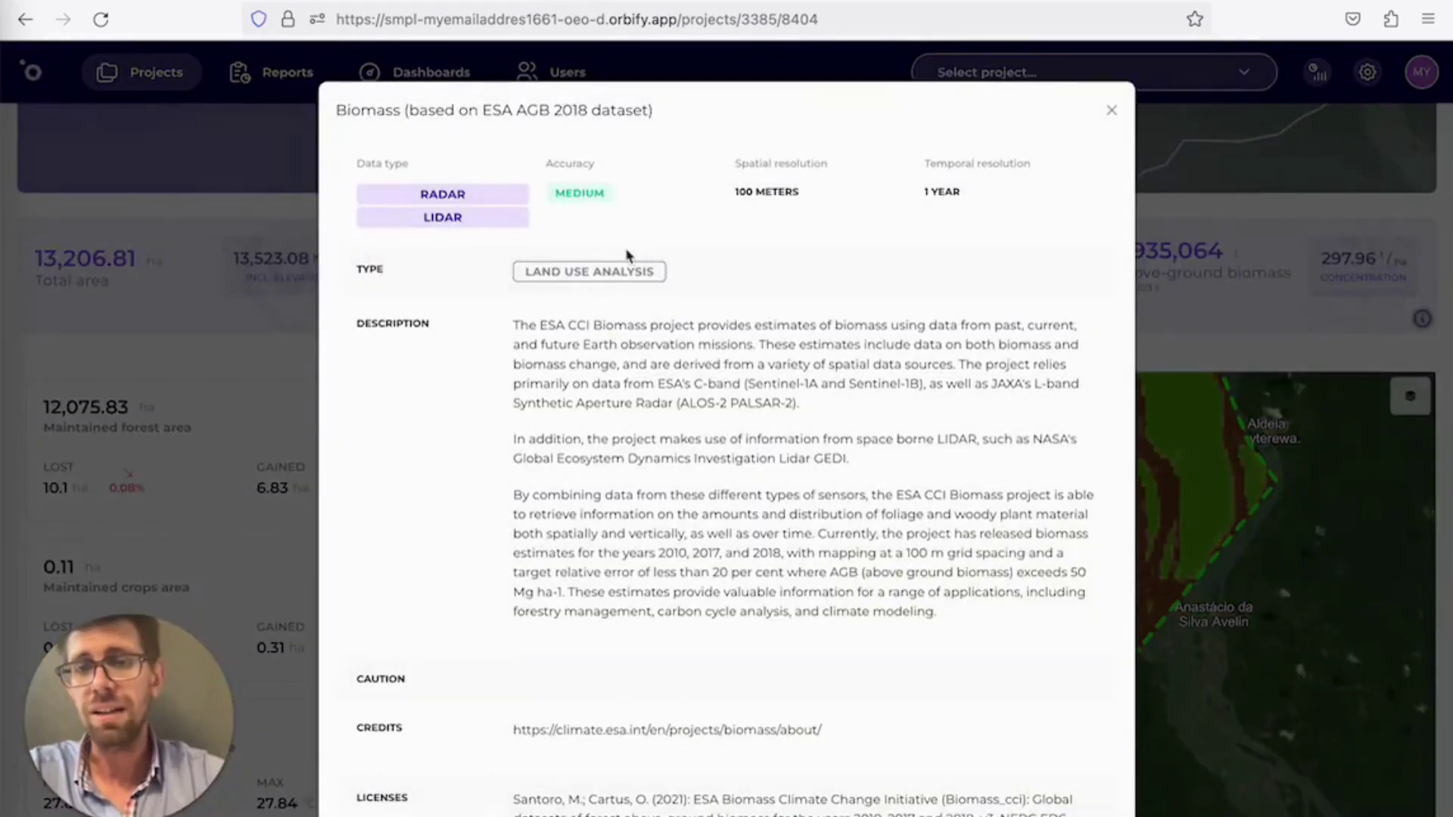
scroll(642, 458, down, 2)
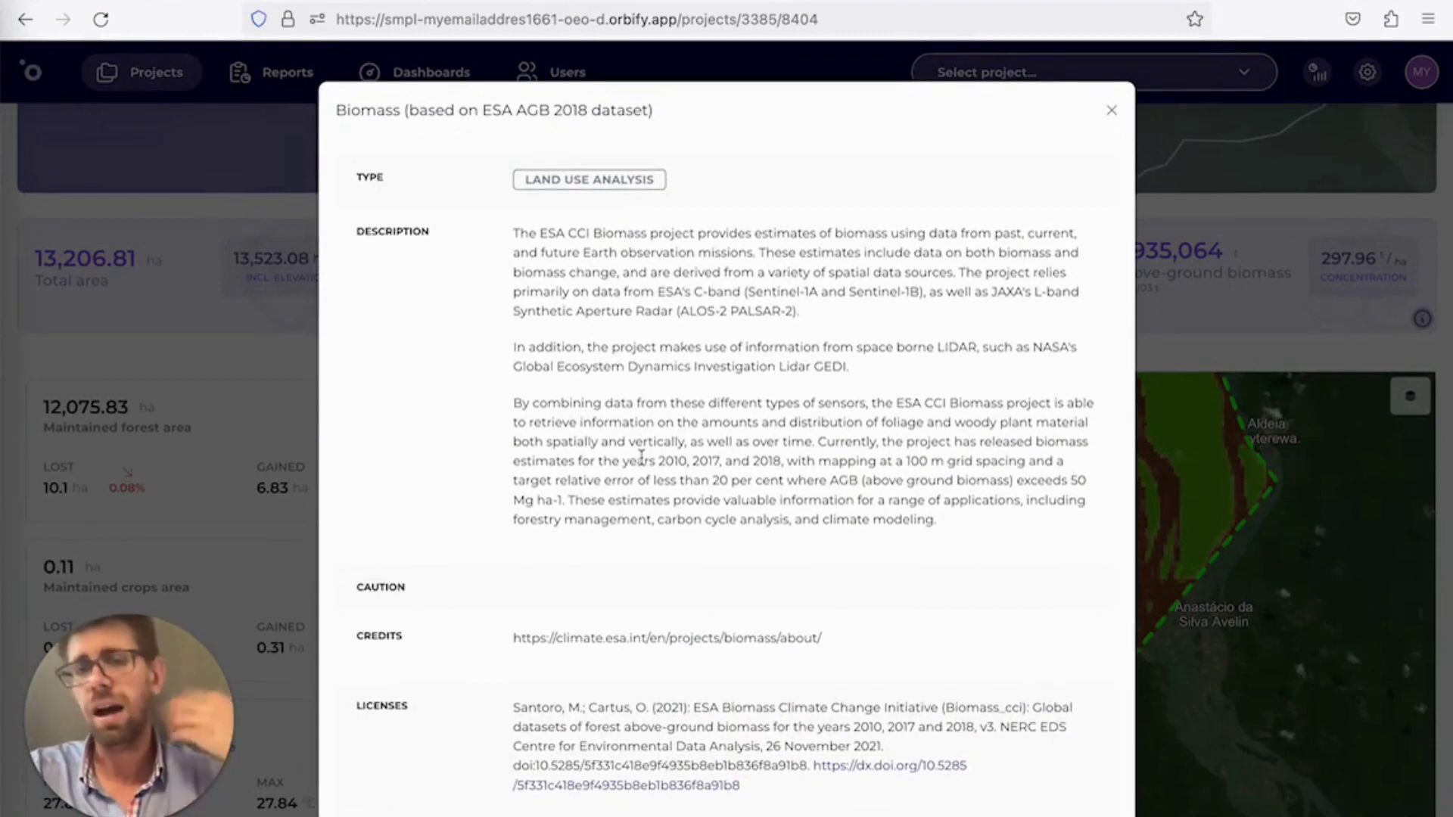
scroll(641, 457, down, 1)
scroll(642, 457, up, 2)
scroll(642, 458, up, 1)
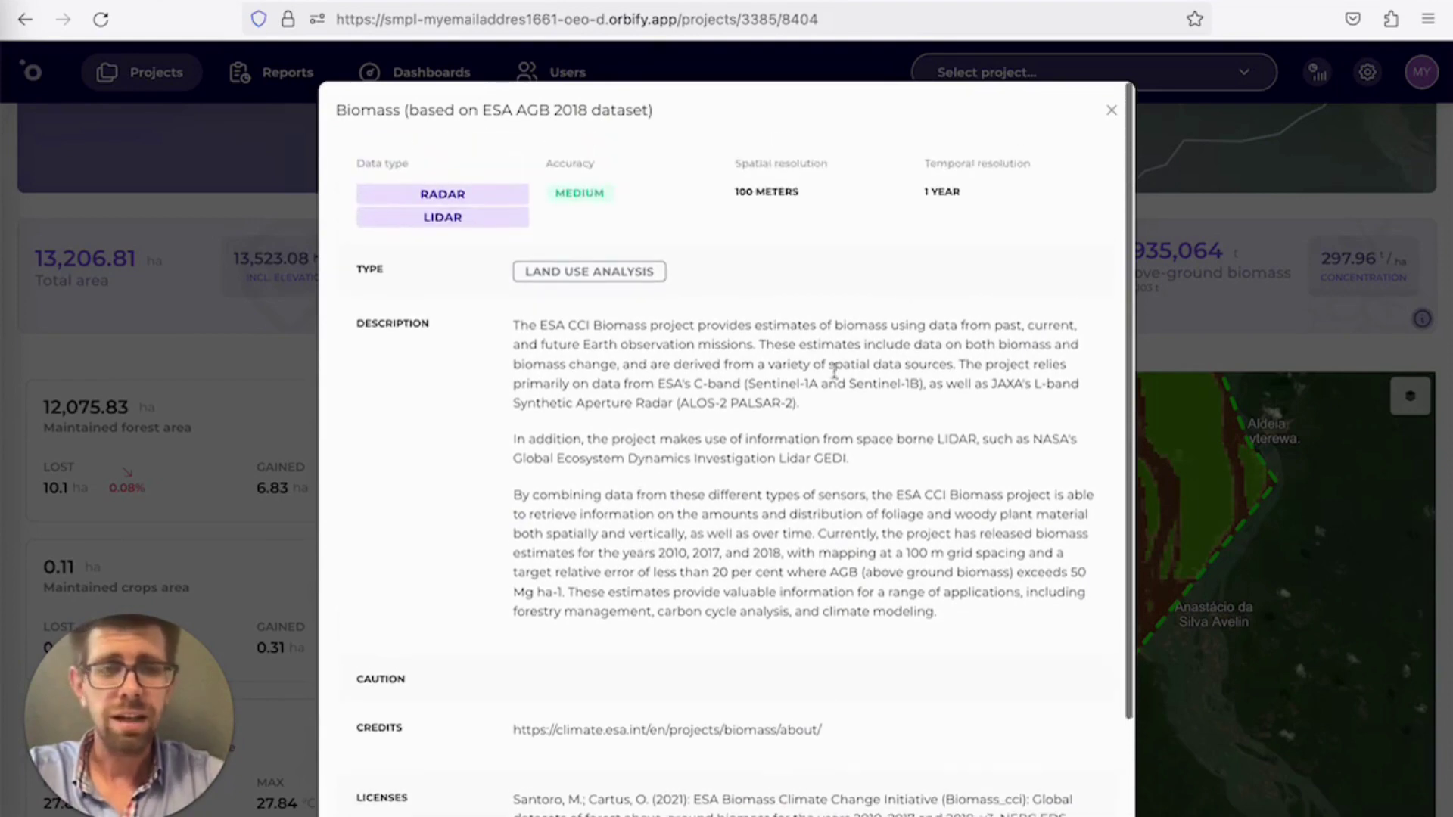
click(1111, 111)
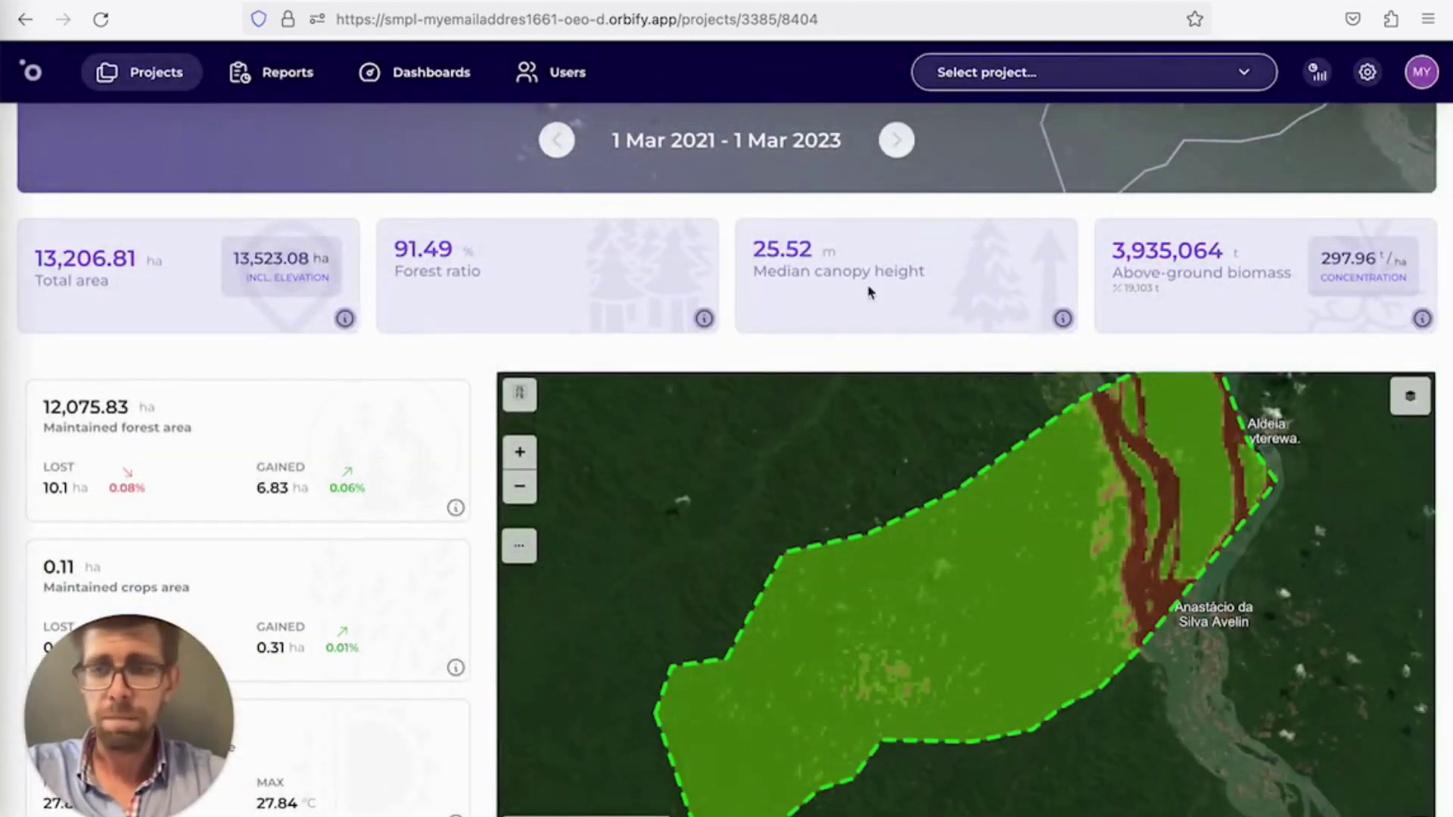
scroll(315, 403, down, 1)
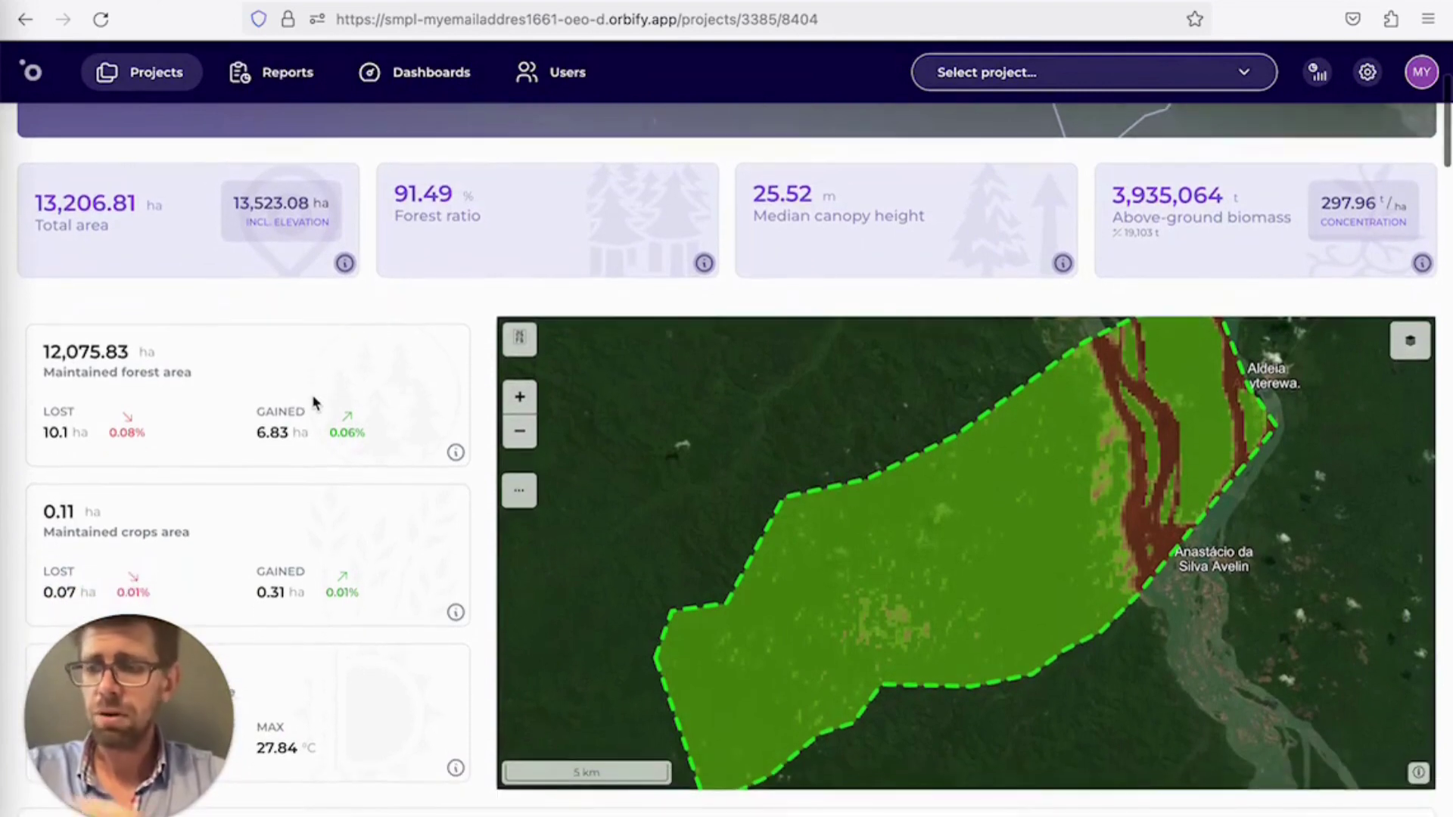
scroll(247, 416, down, 1)
scroll(246, 416, down, 1)
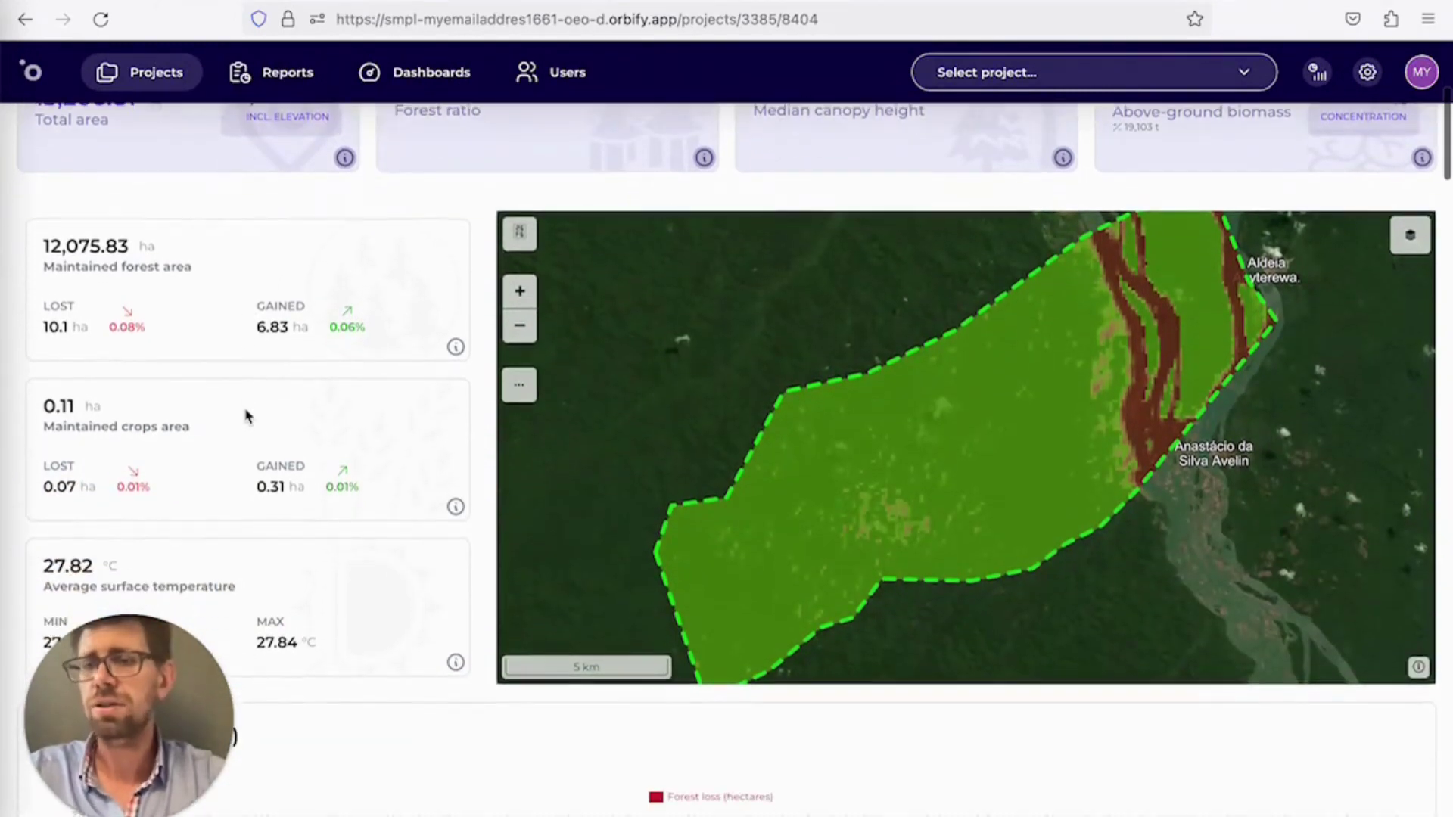
scroll(247, 417, down, 1)
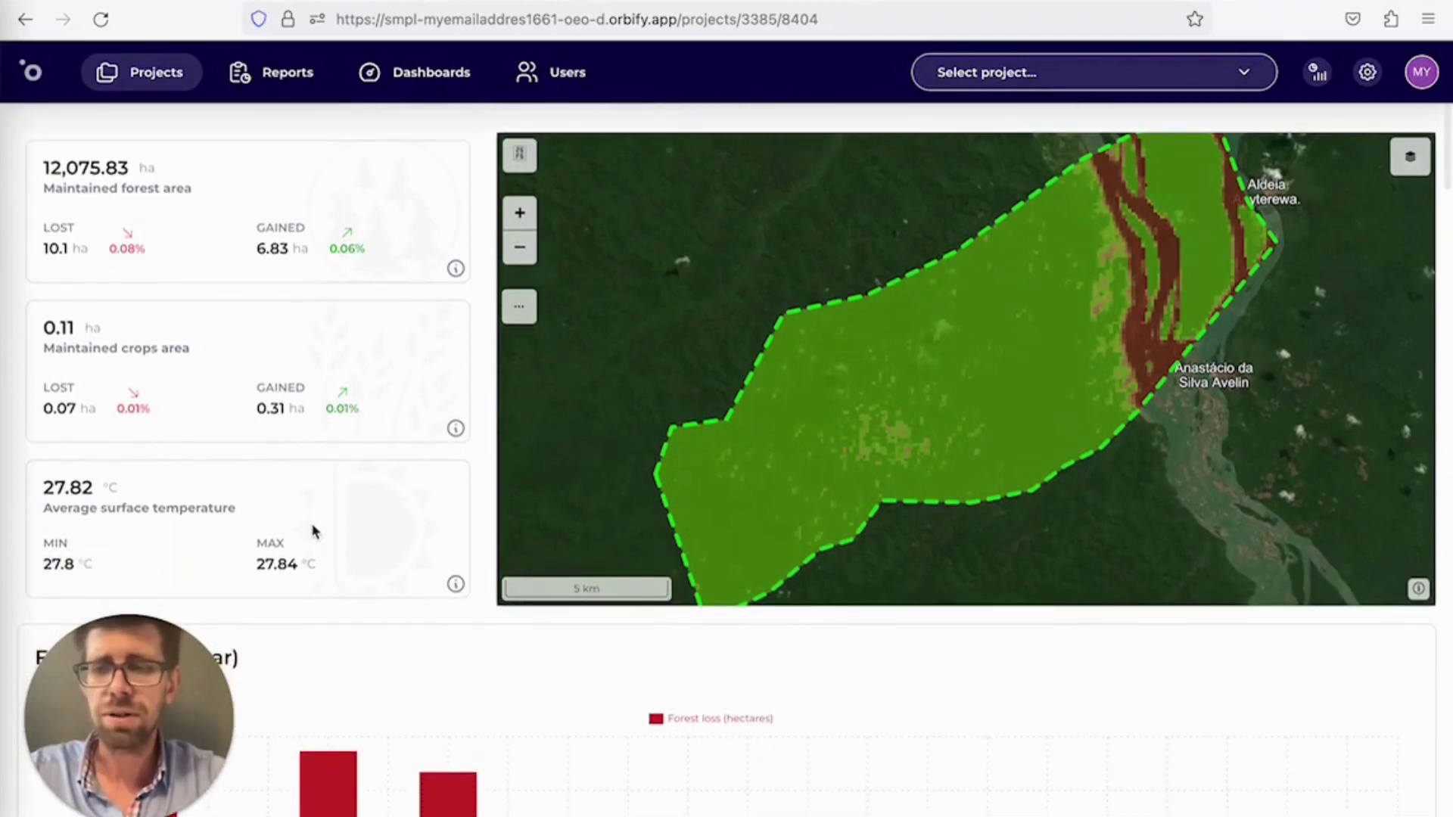
scroll(312, 522, up, 1)
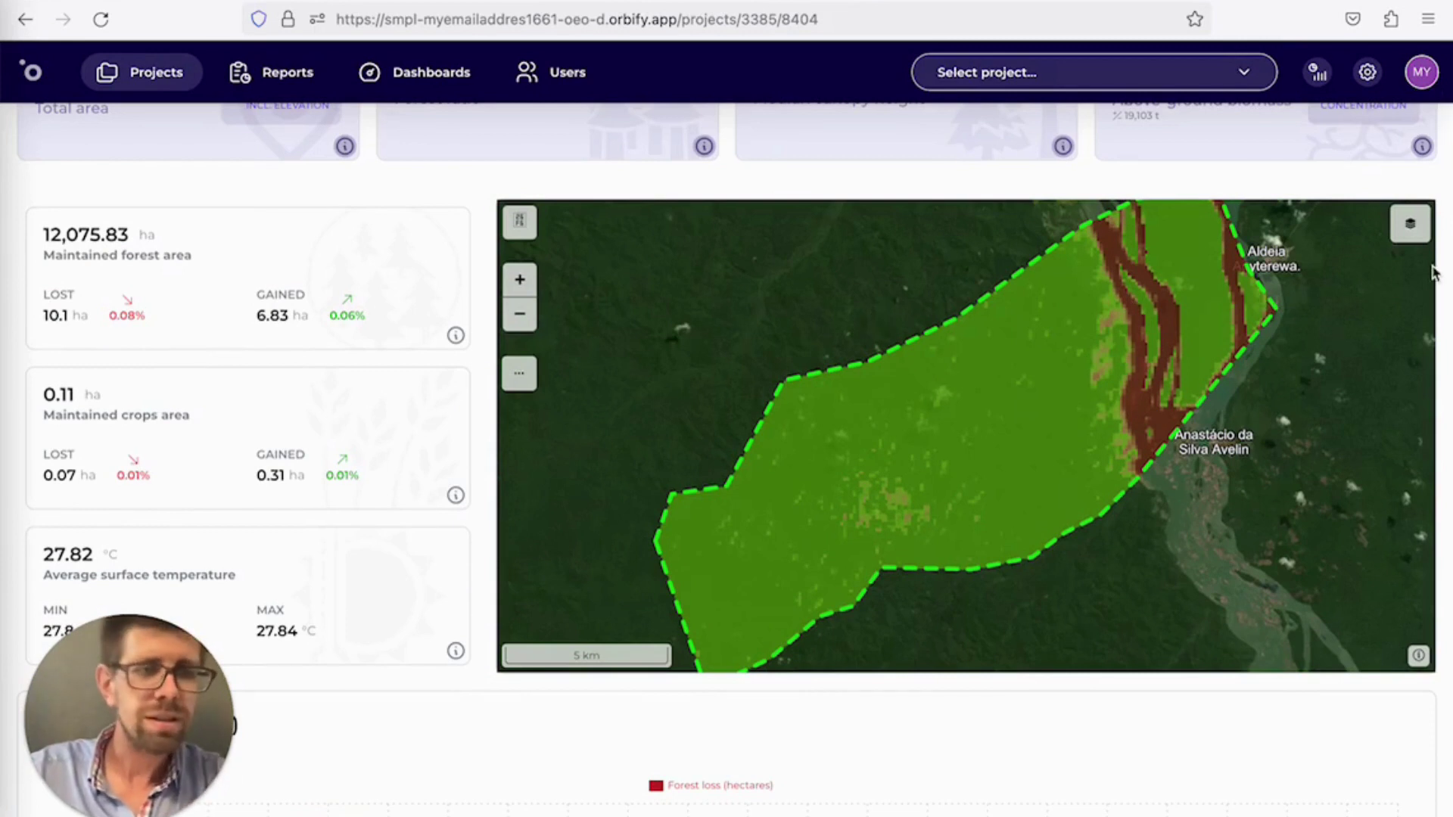
In the Layers panel, add the Deforestation period layer and remove Aboveground biomass
click(1417, 232)
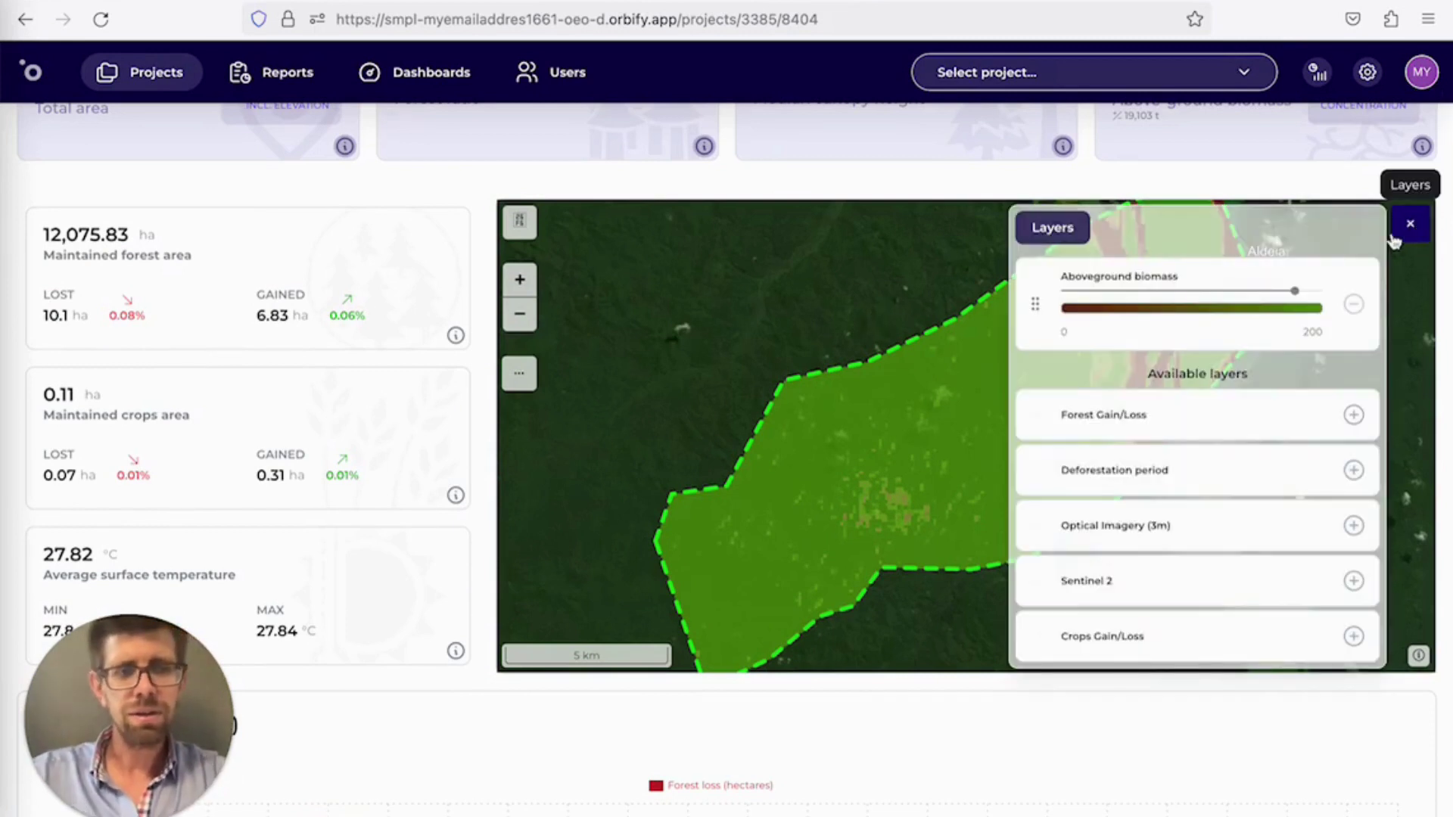
drag(783, 369, 682, 377)
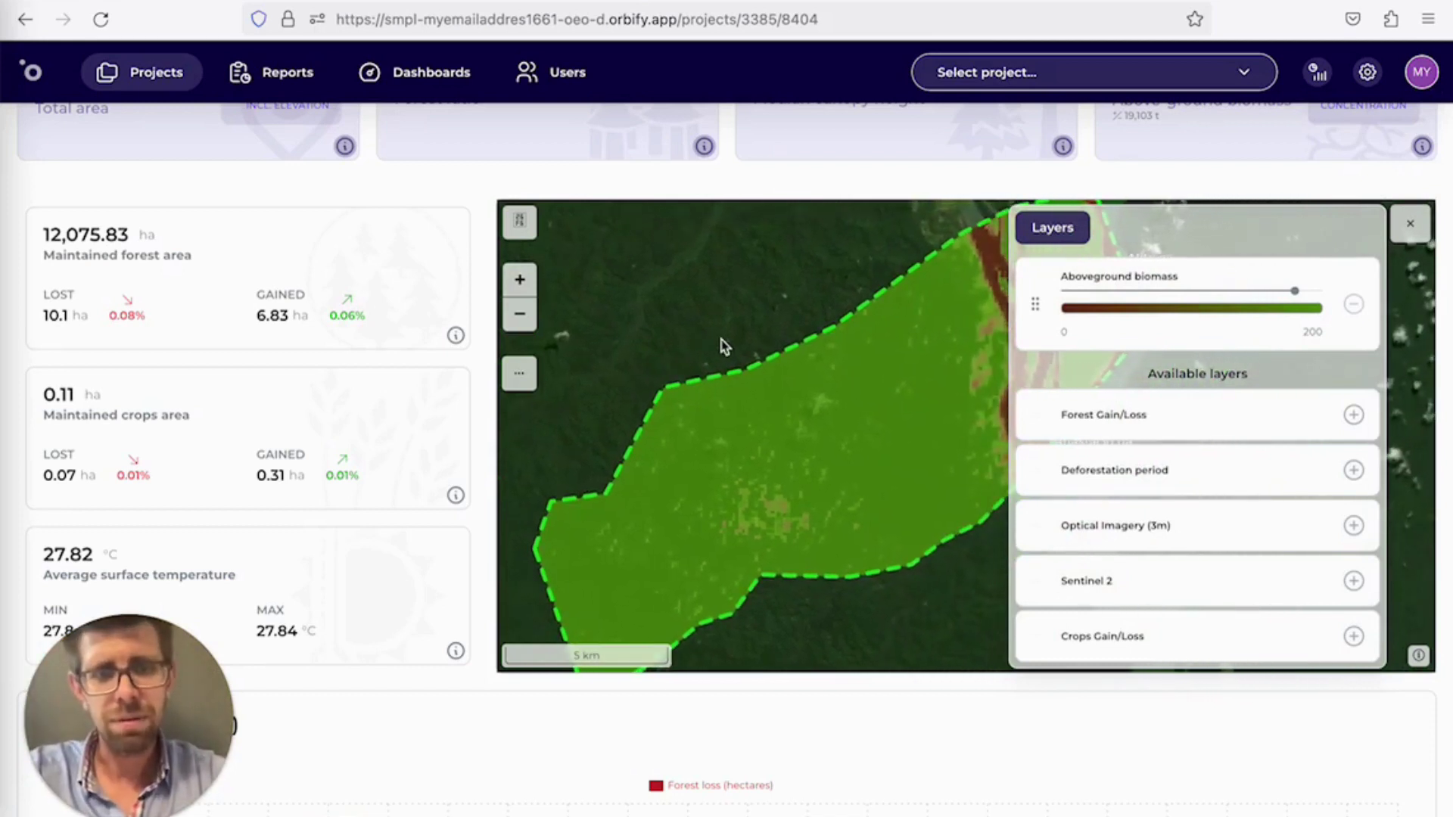
scroll(721, 344, down, 2)
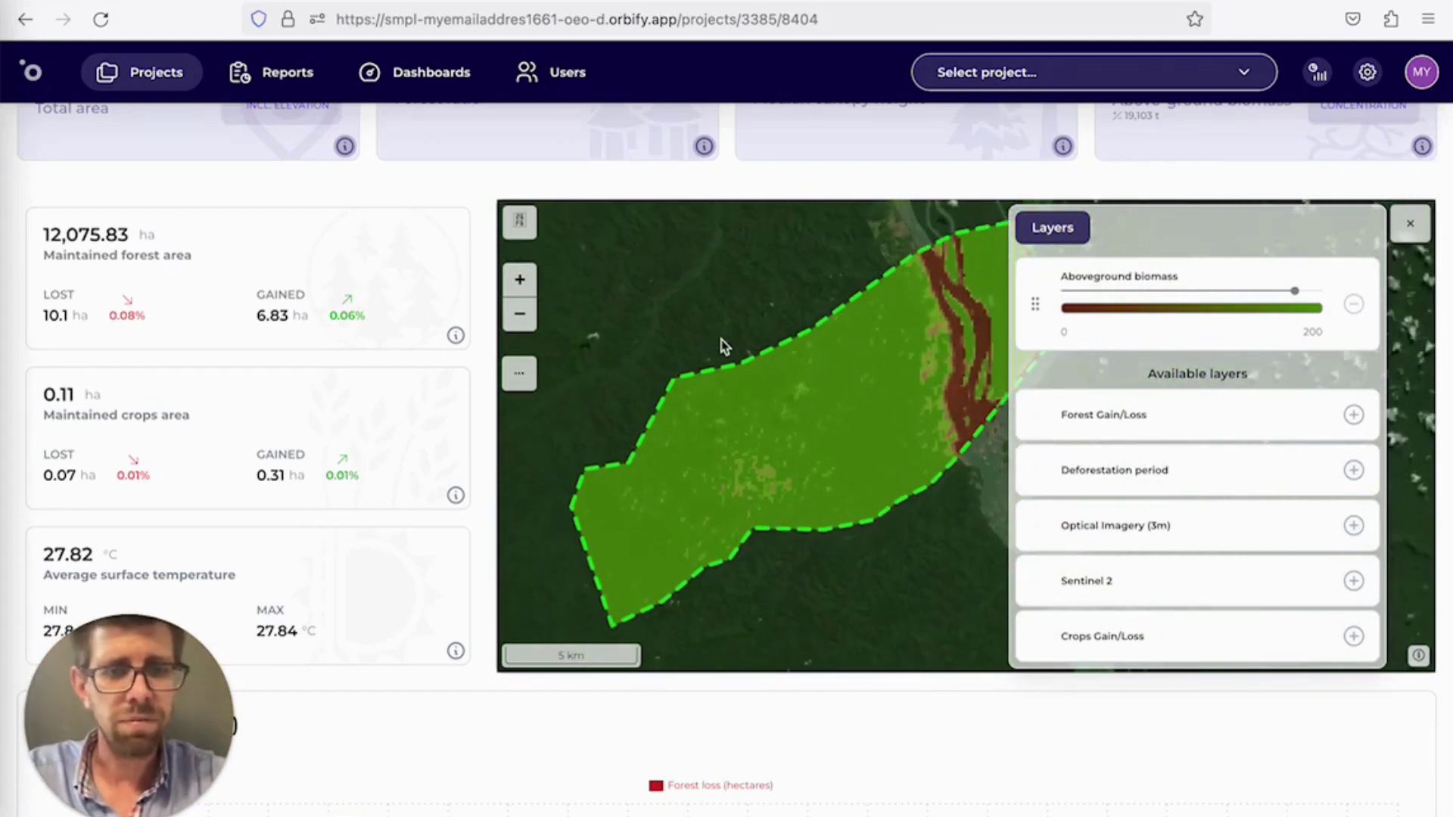
drag(719, 343, 685, 365)
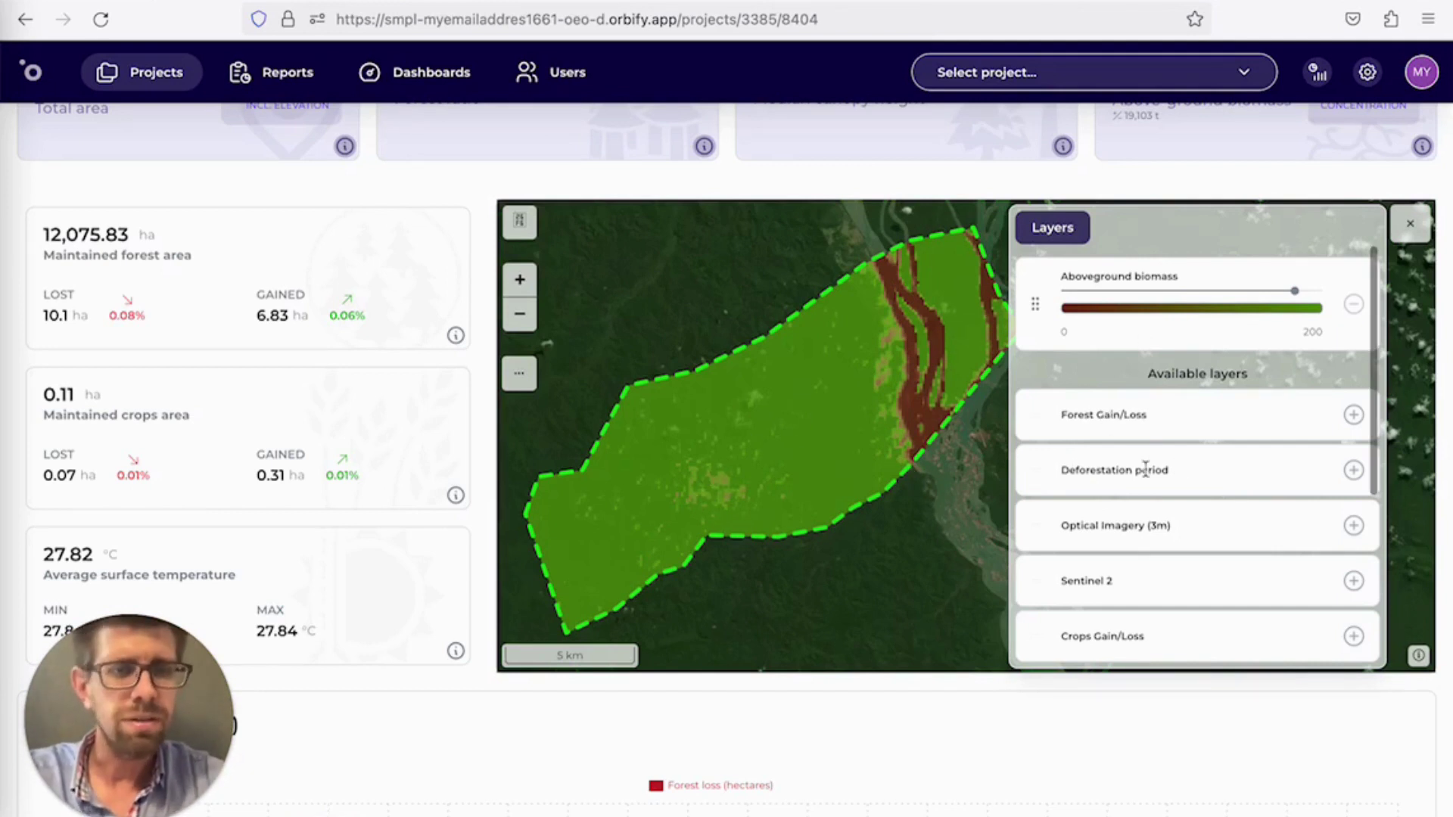
click(1354, 470)
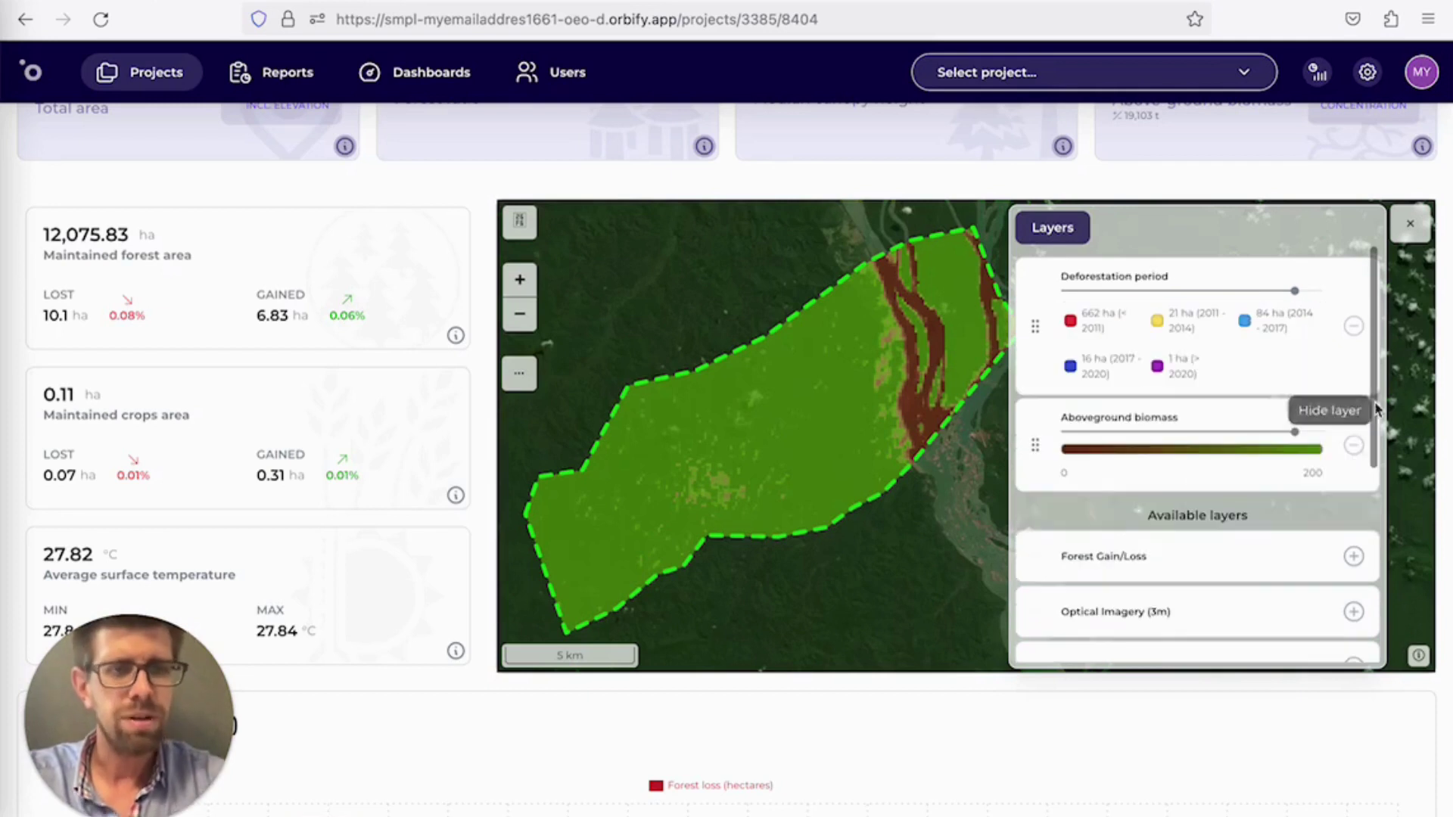
click(1354, 446)
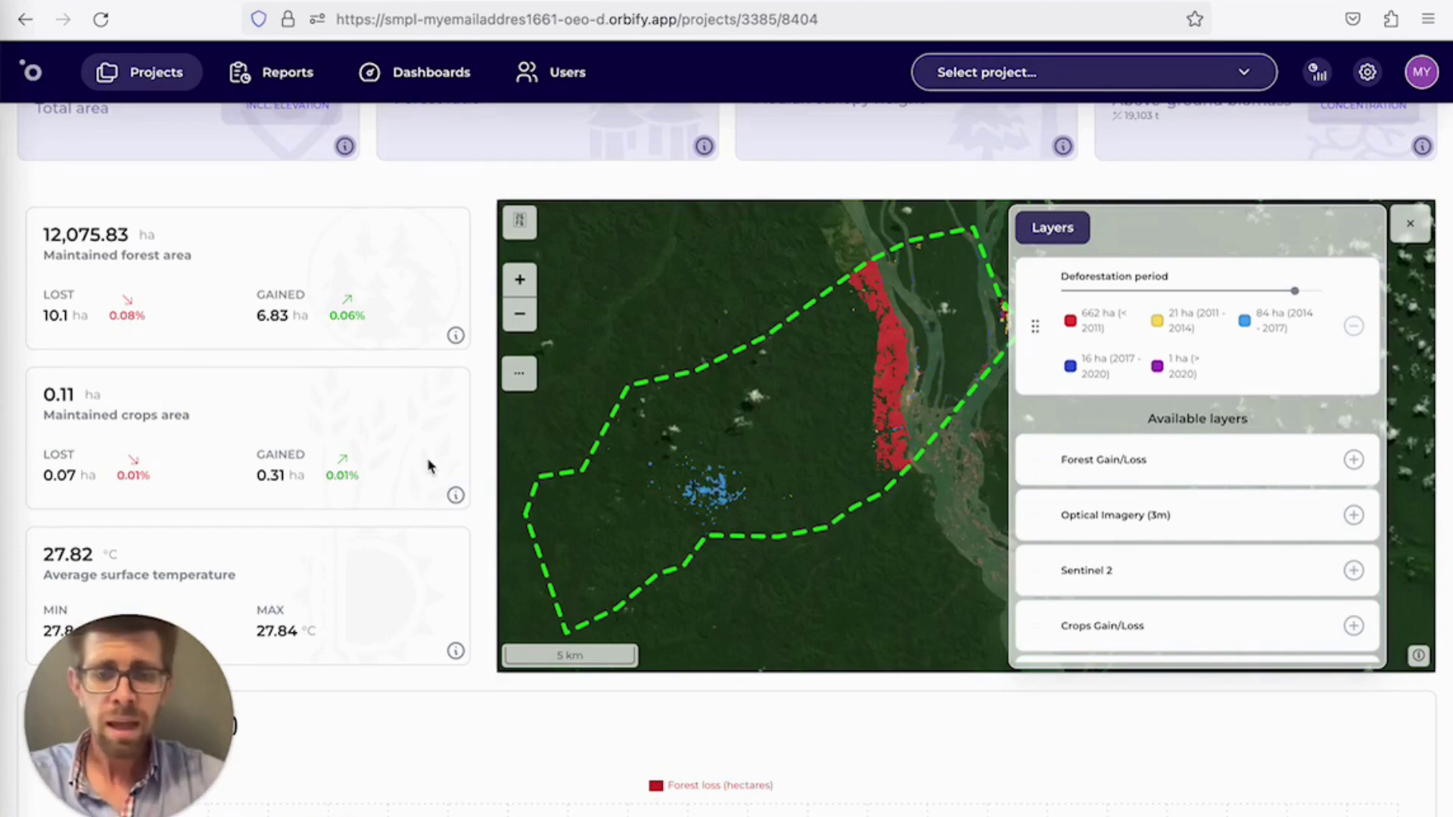
scroll(429, 465, down, 2)
scroll(428, 466, down, 1)
scroll(428, 466, down, 2)
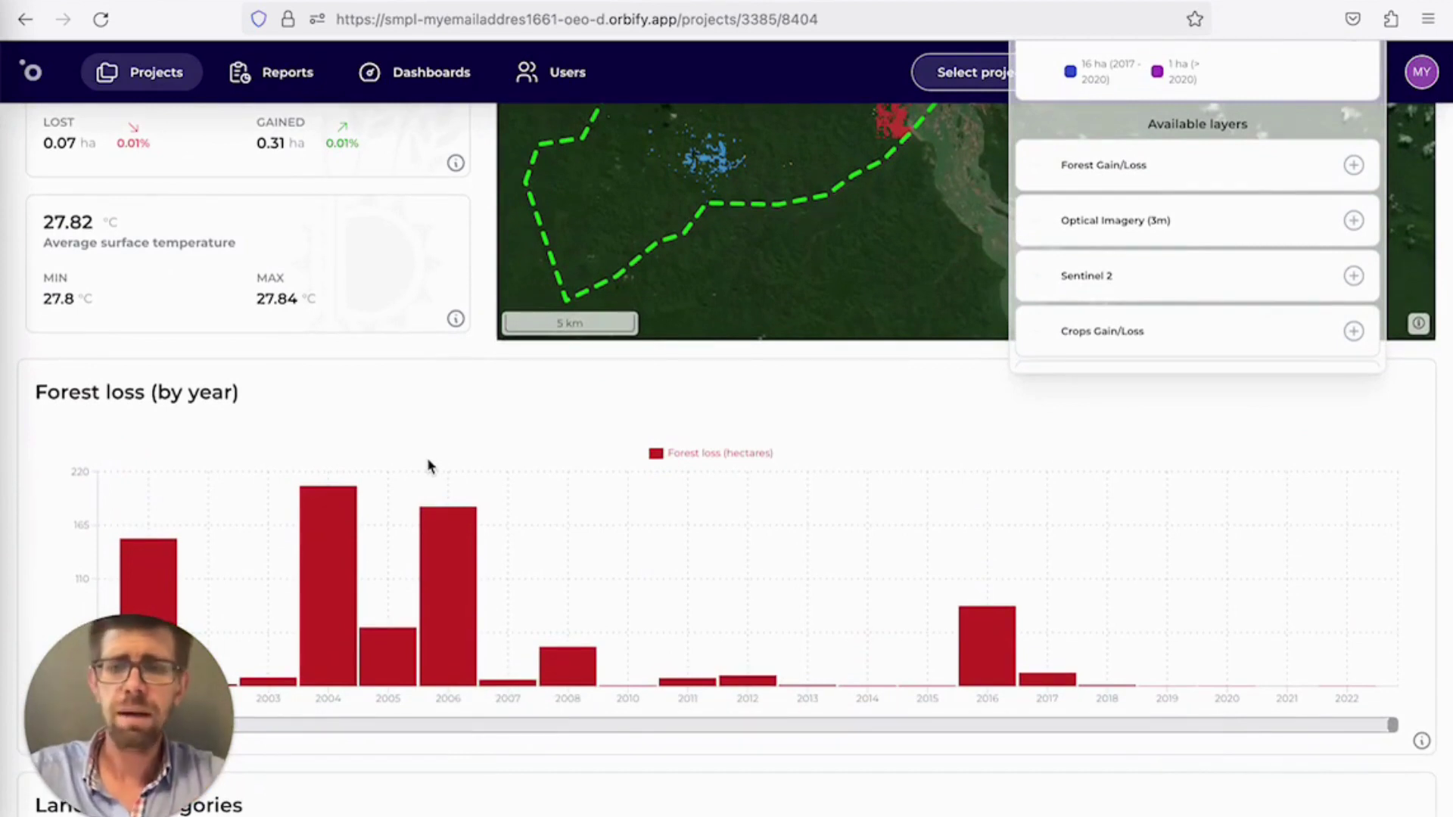
scroll(426, 459, down, 1)
scroll(426, 459, down, 1)
scroll(426, 459, down, 3)
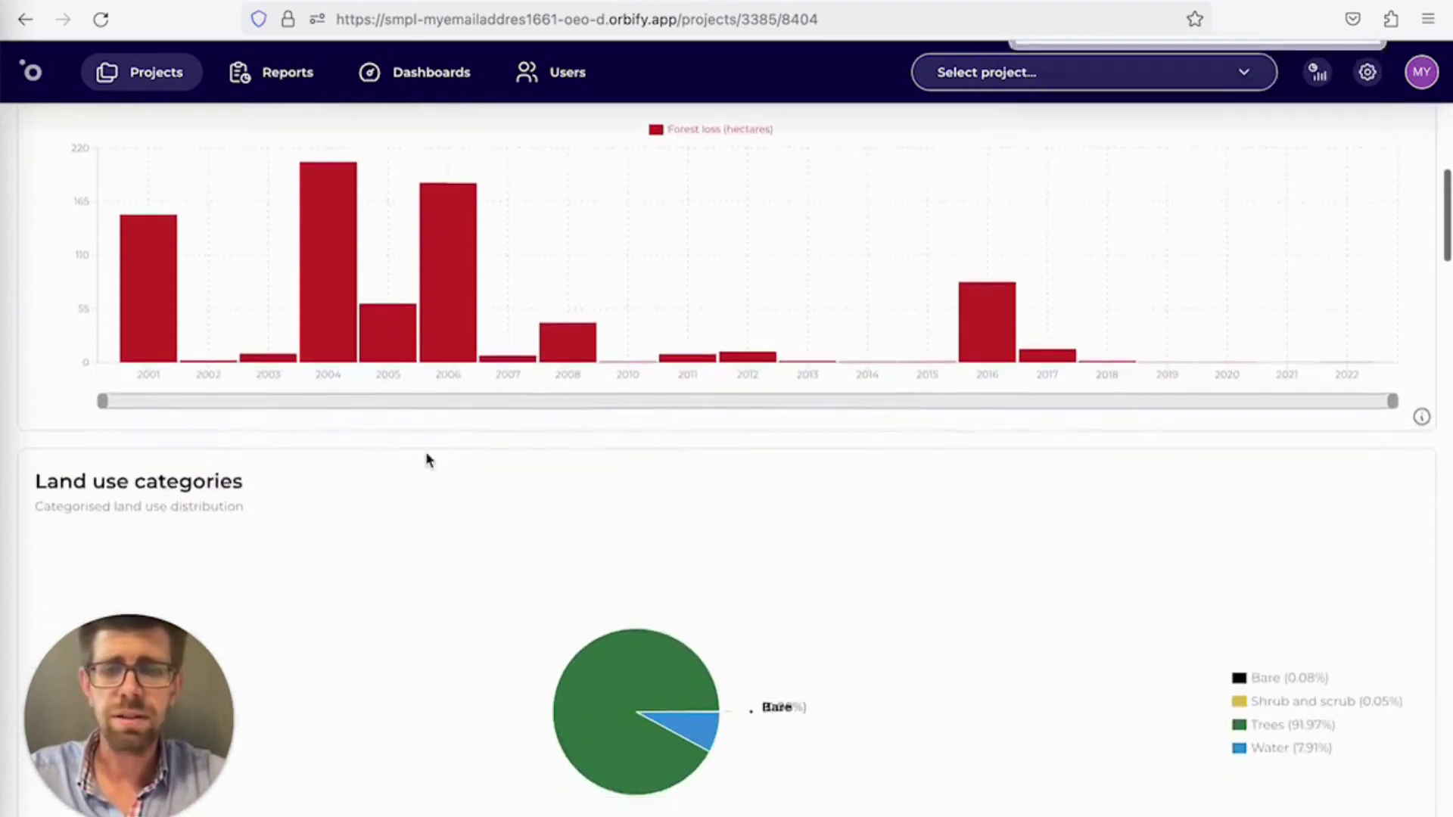
scroll(426, 459, down, 1)
scroll(427, 459, down, 1)
scroll(427, 459, down, 1)
scroll(427, 460, down, 2)
scroll(427, 458, down, 1)
scroll(425, 459, down, 3)
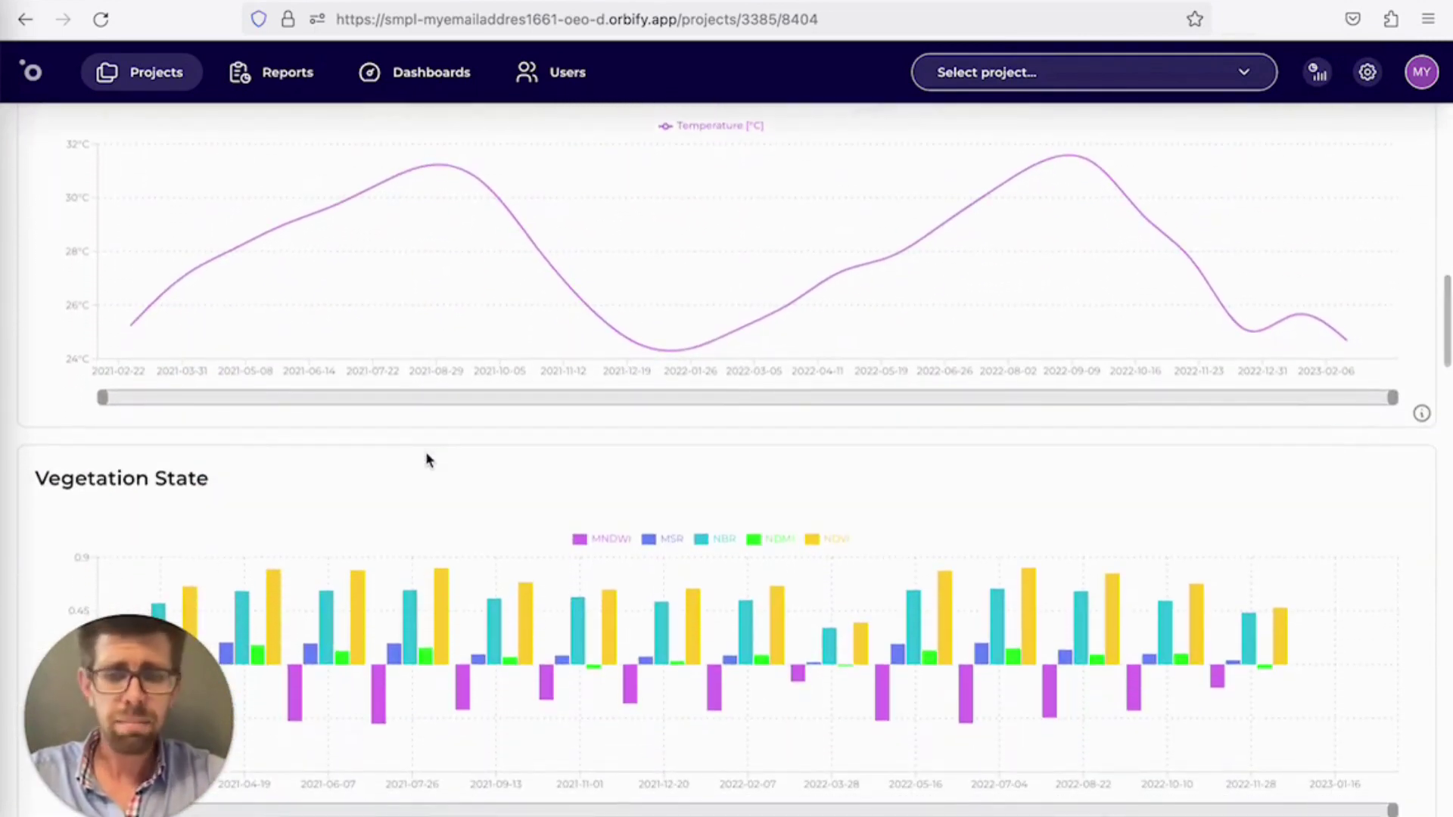
scroll(426, 459, up, 3)
scroll(426, 458, up, 5)
scroll(426, 459, up, 10)
scroll(1213, 672, down, 1)
scroll(1212, 673, down, 2)
scroll(1212, 674, down, 2)
scroll(1212, 673, down, 2)
scroll(1214, 670, down, 1)
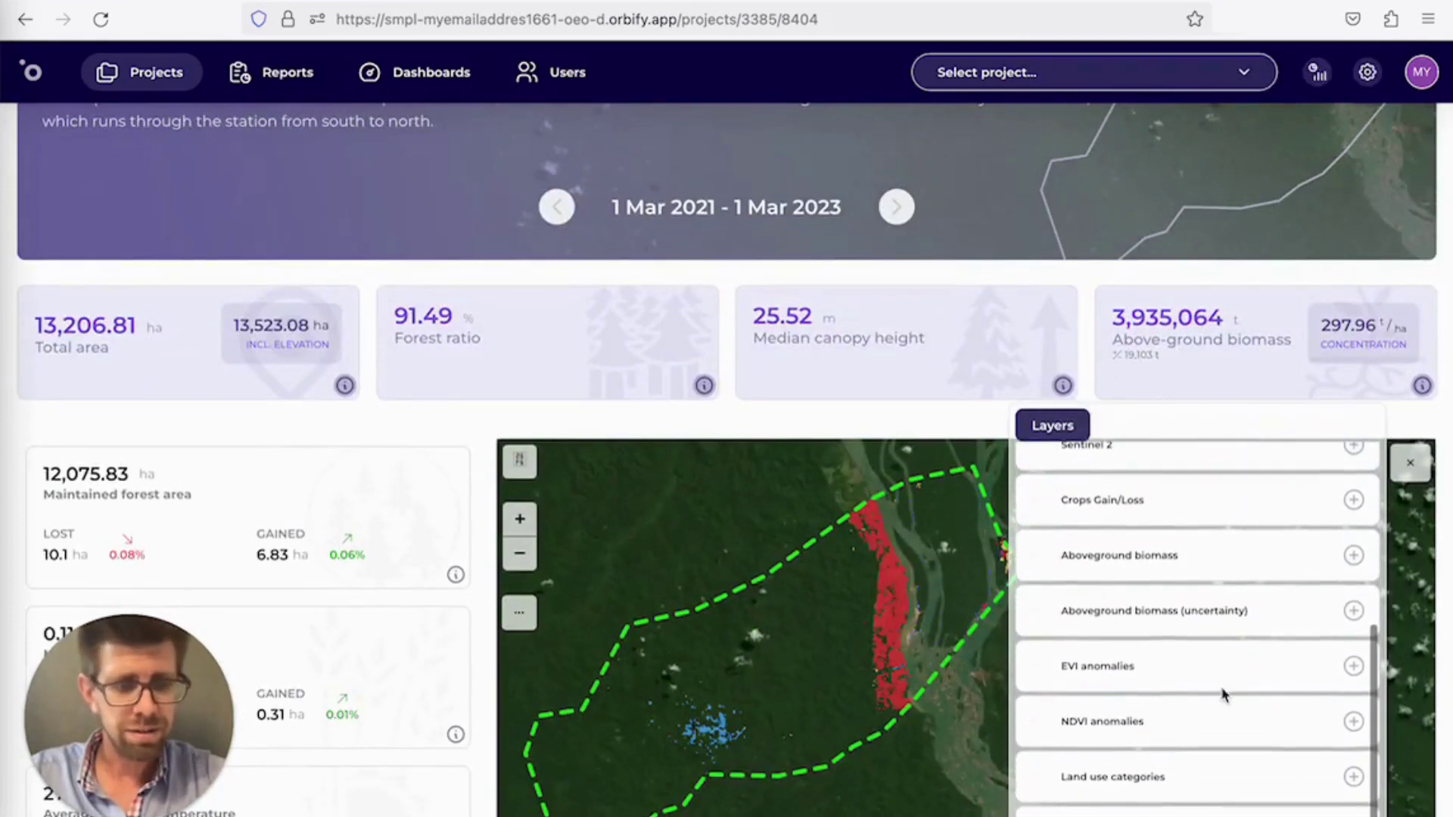
scroll(1297, 639, up, 2)
scroll(1298, 639, up, 5)
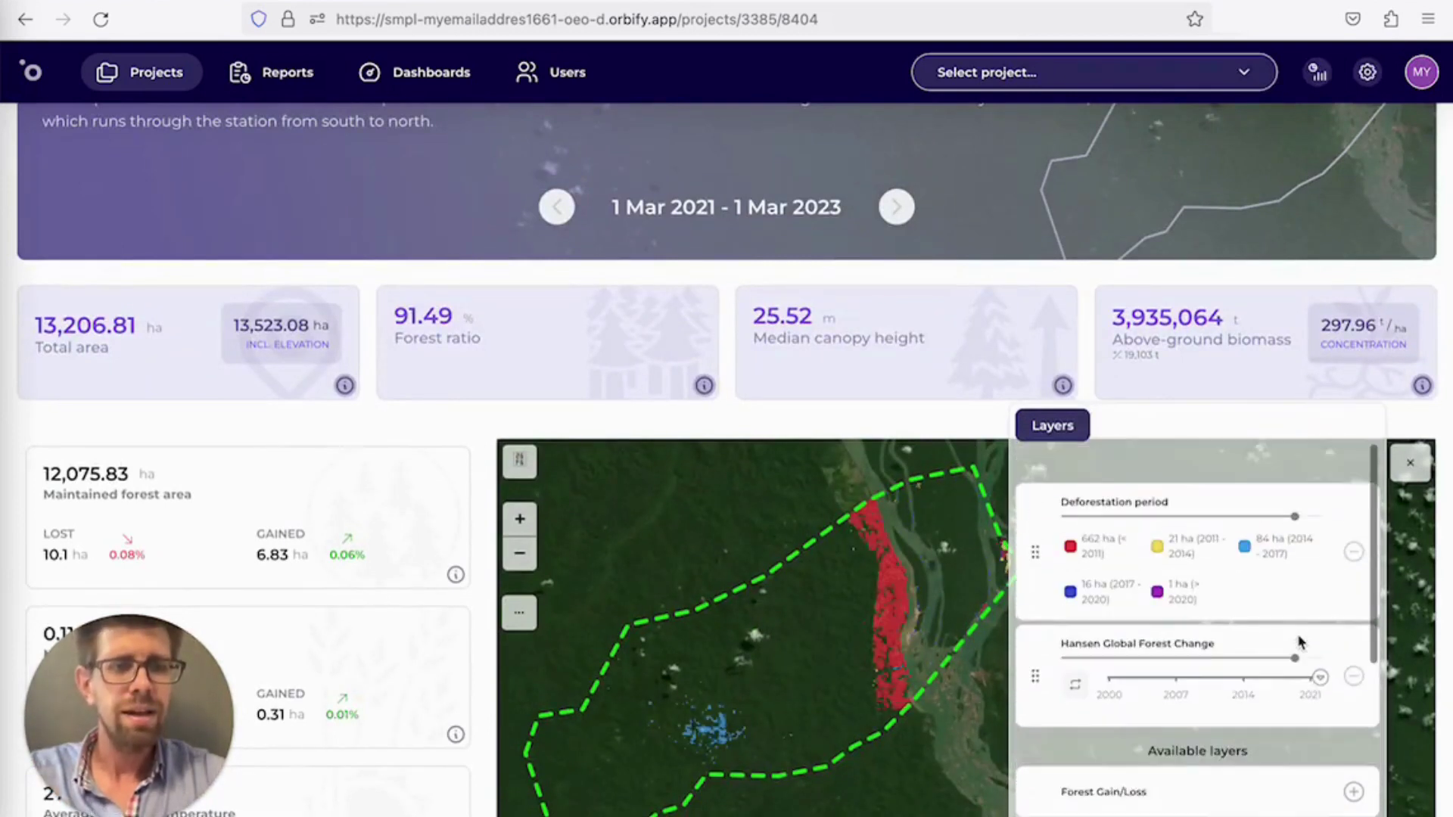
Remove Deforestation period and play the Hansen Global Forest Change animation through 2021
click(1352, 524)
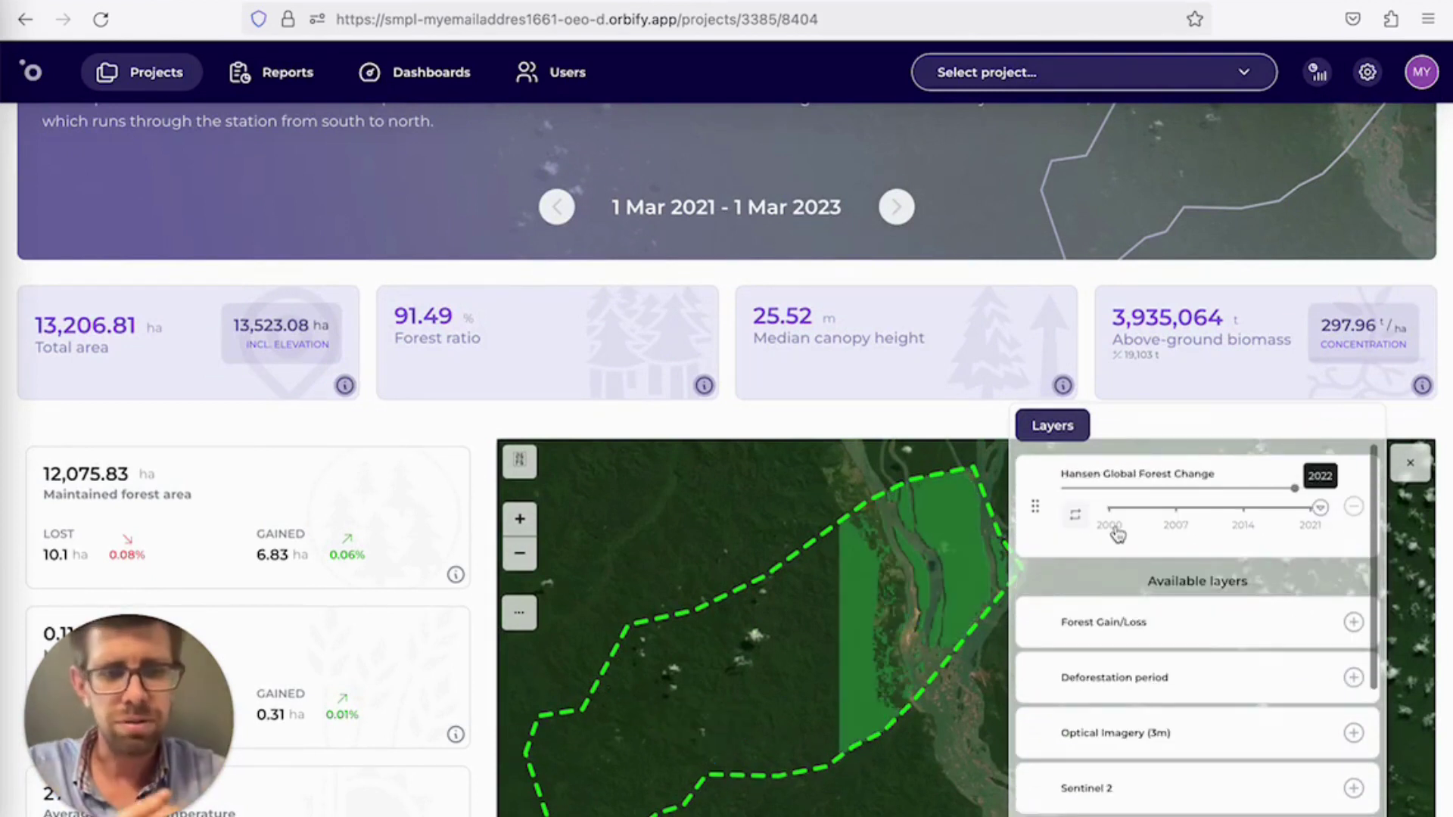
click(1076, 517)
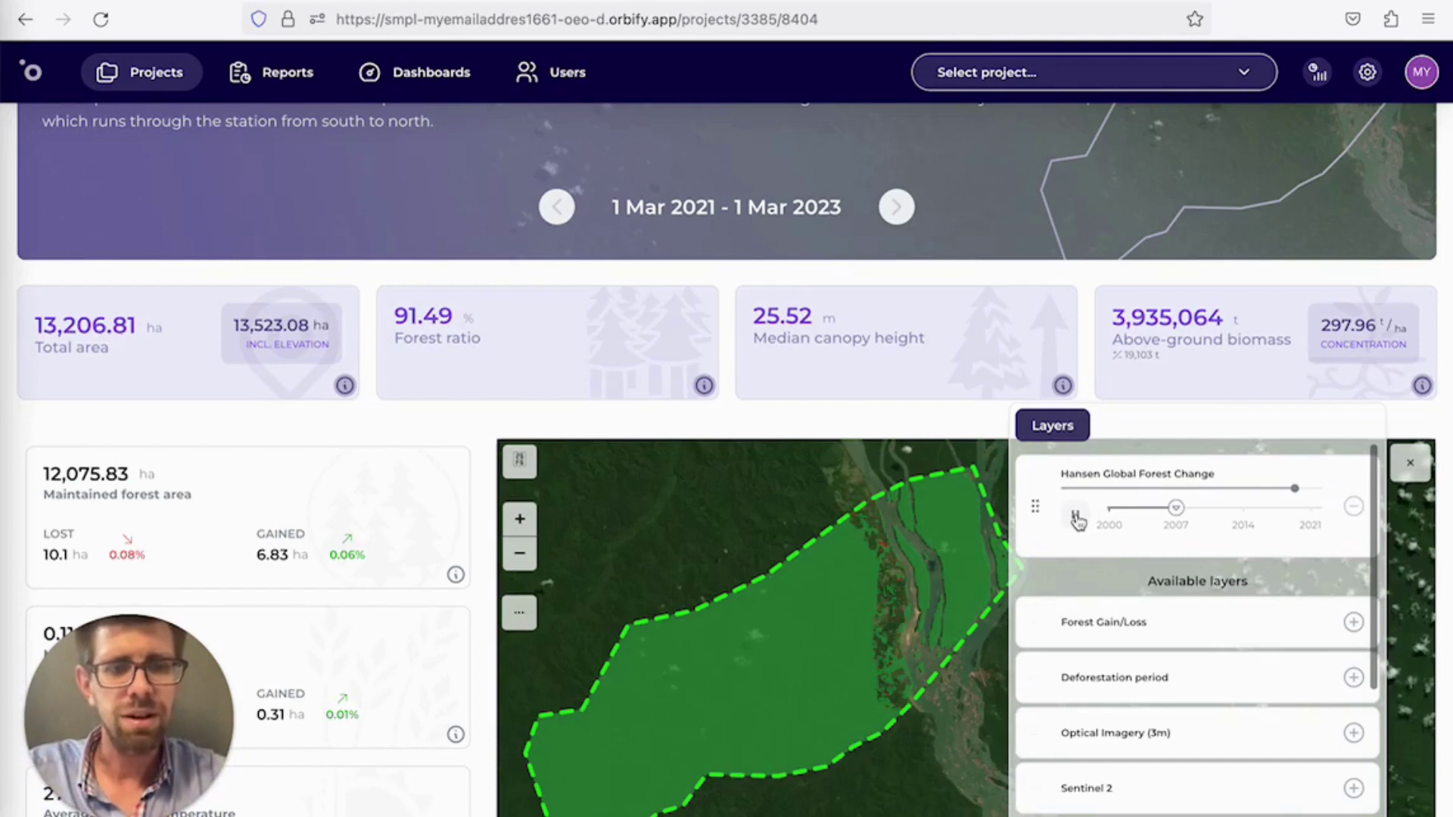
scroll(683, 333, up, 2)
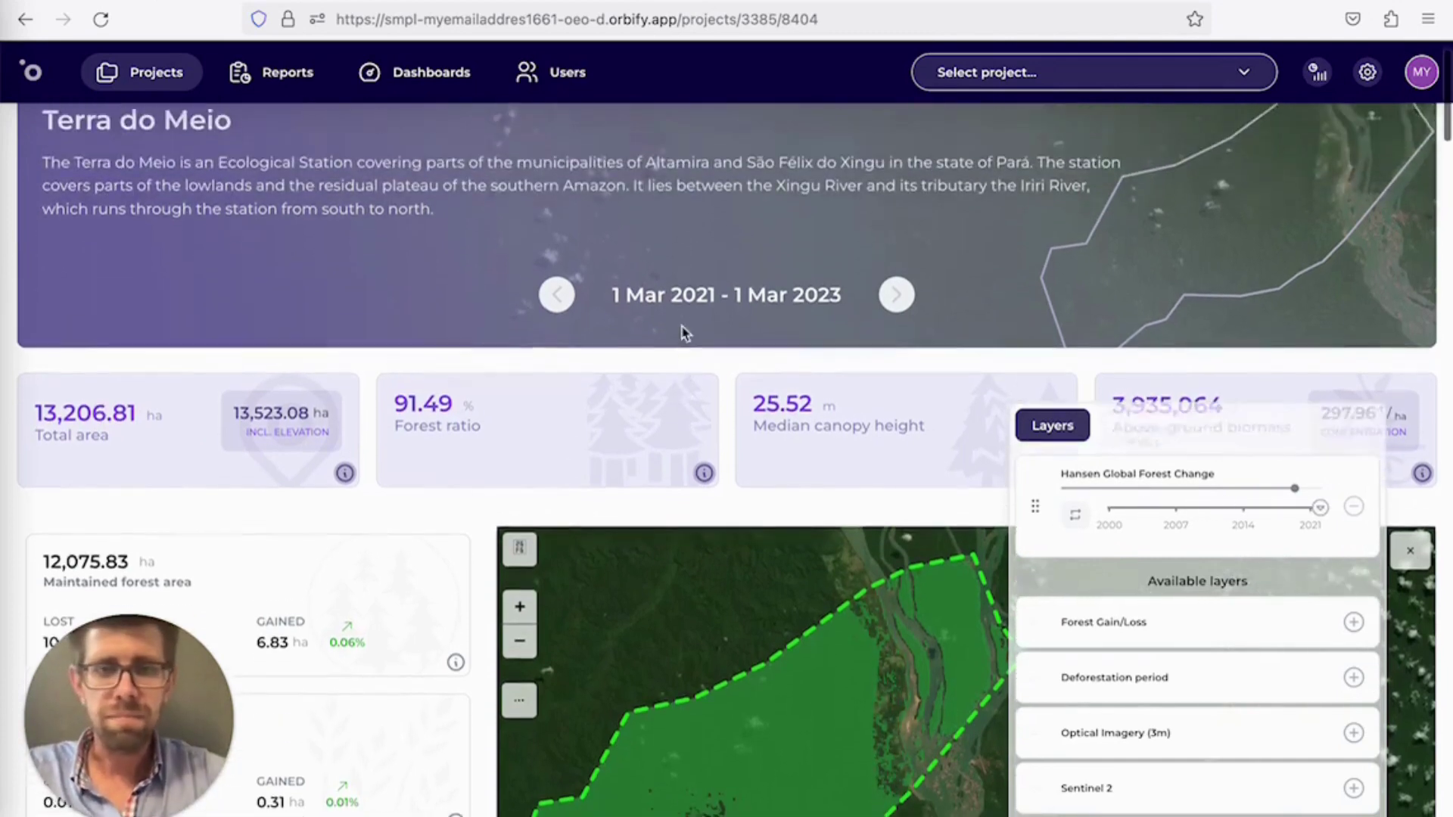
scroll(682, 333, up, 1)
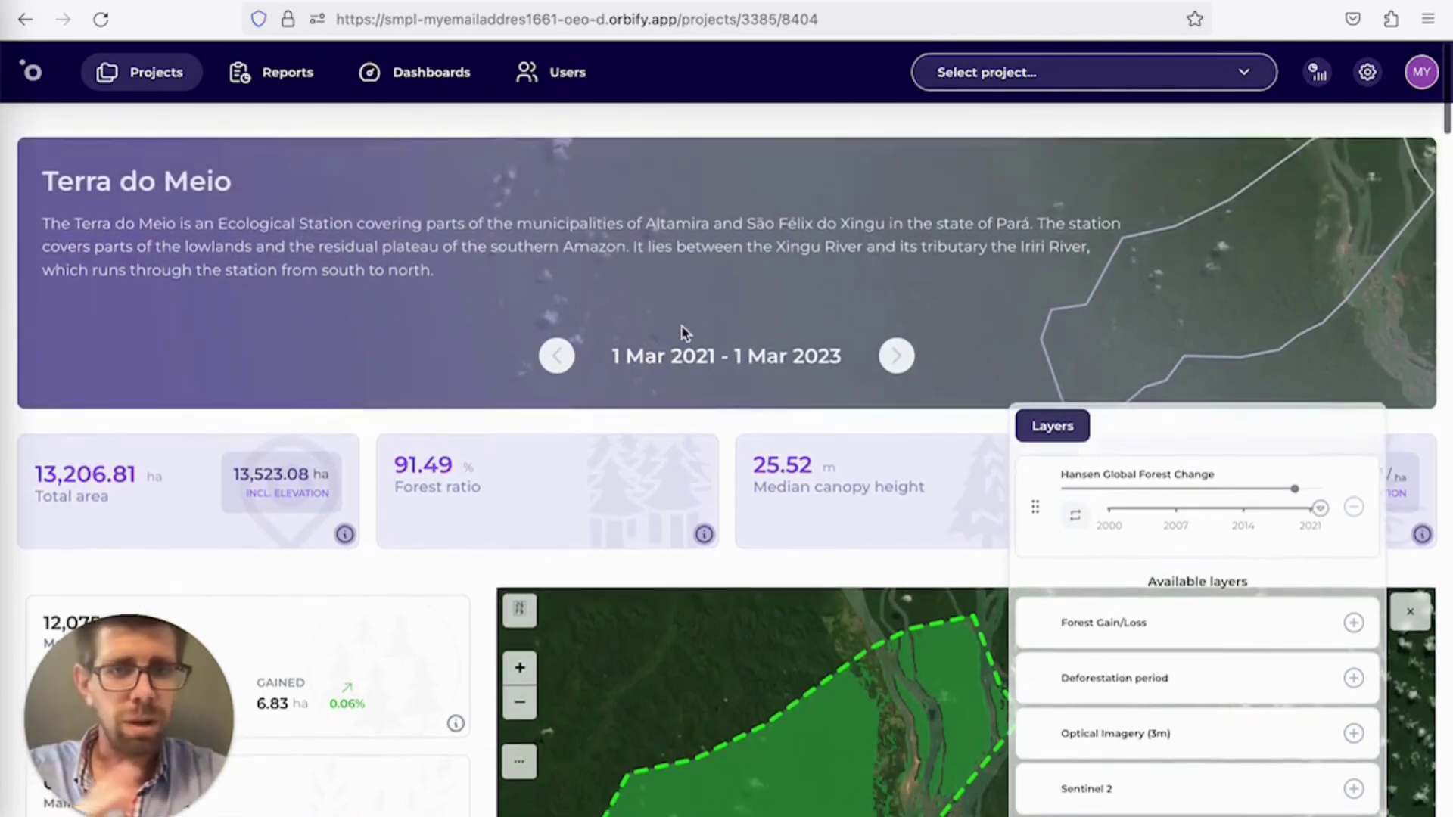
Open the Users page, then dismiss the Invite user dialog without sending an invite
click(554, 73)
click(1158, 171)
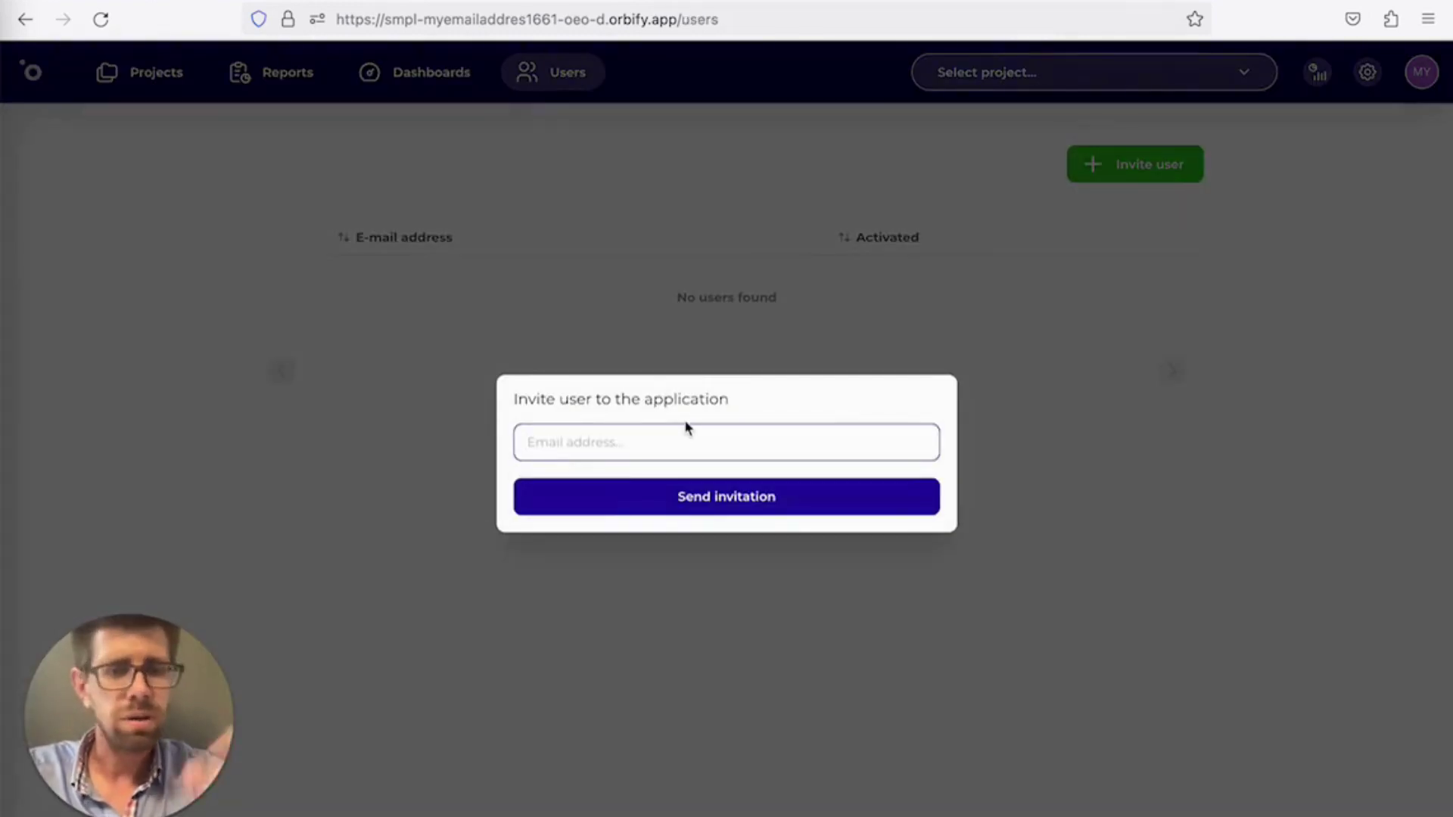
click(778, 329)
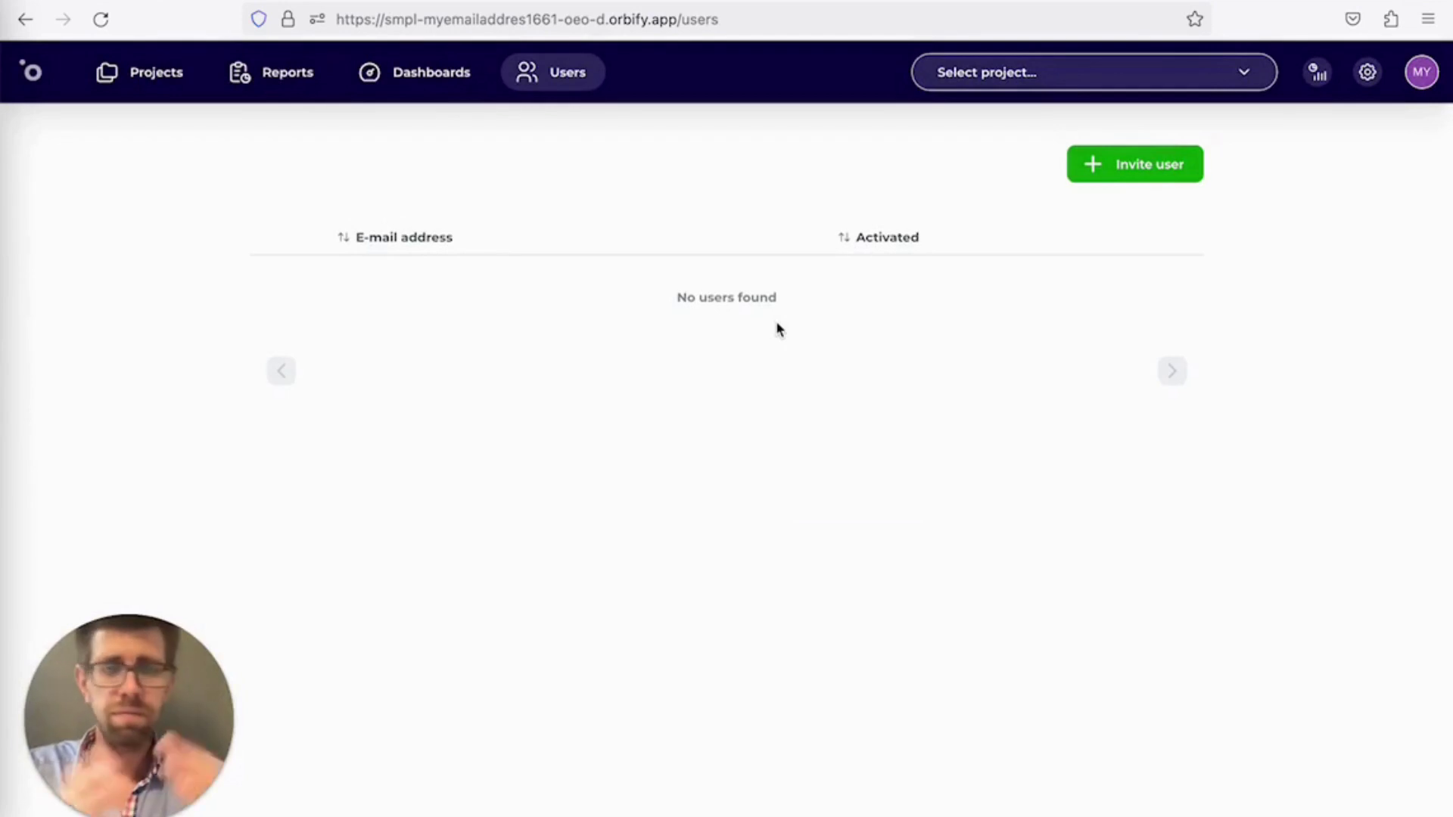
View the empty Dashboards page, then return to the Projects overview
click(429, 73)
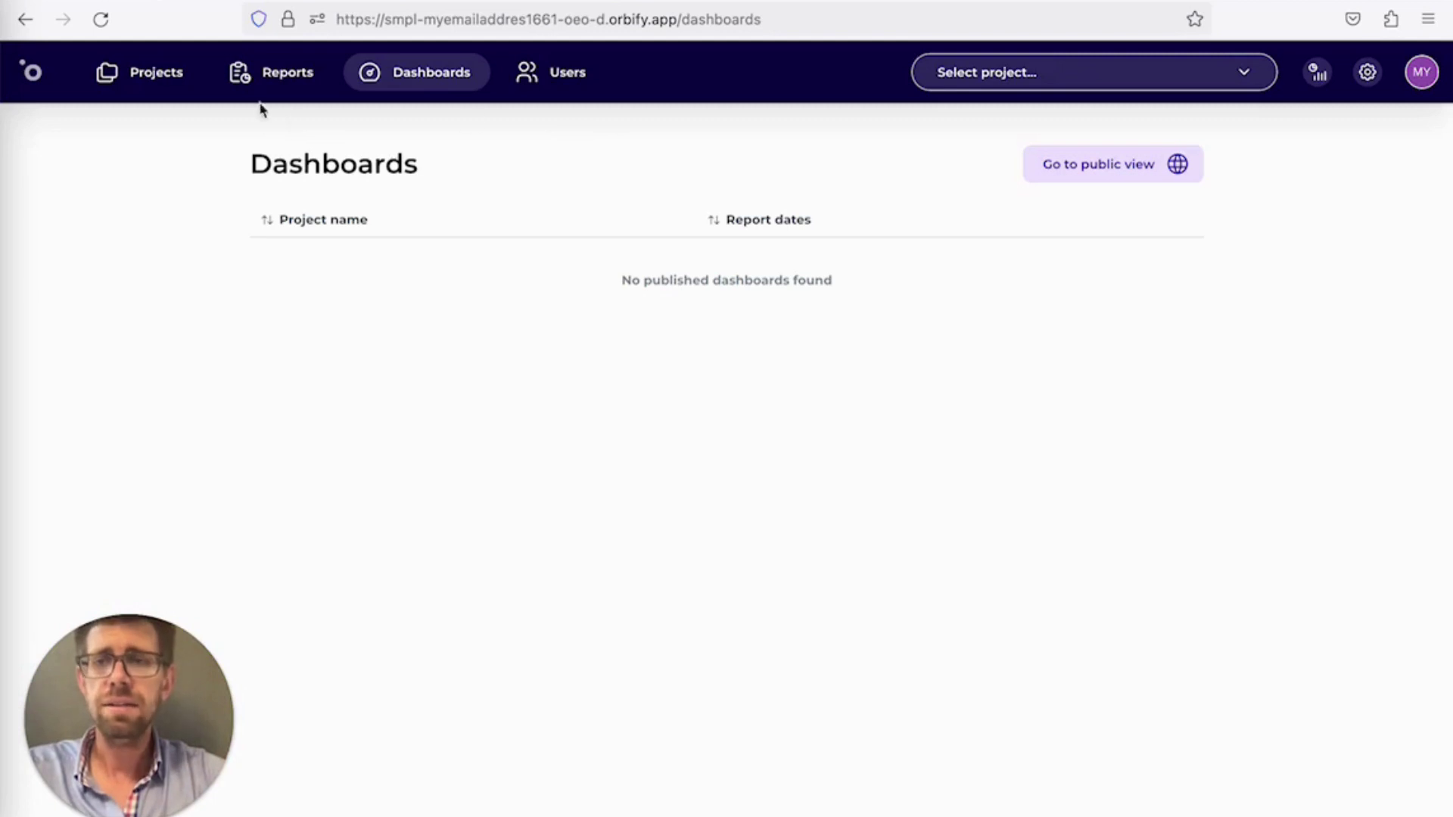
click(182, 86)
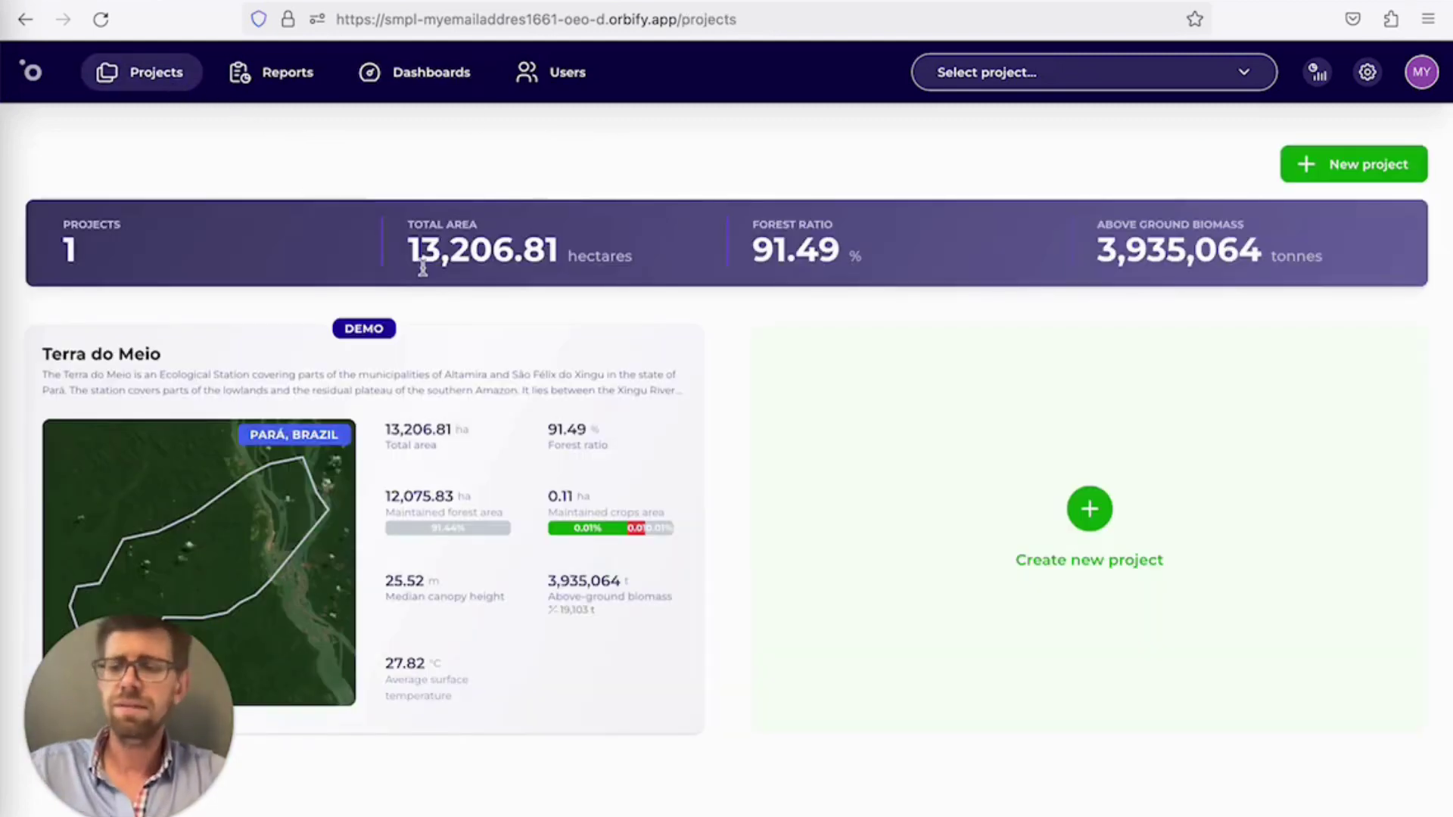
Start a new project and upload terra_do_meio_nordeste.kml from Finder as its shape
click(1044, 497)
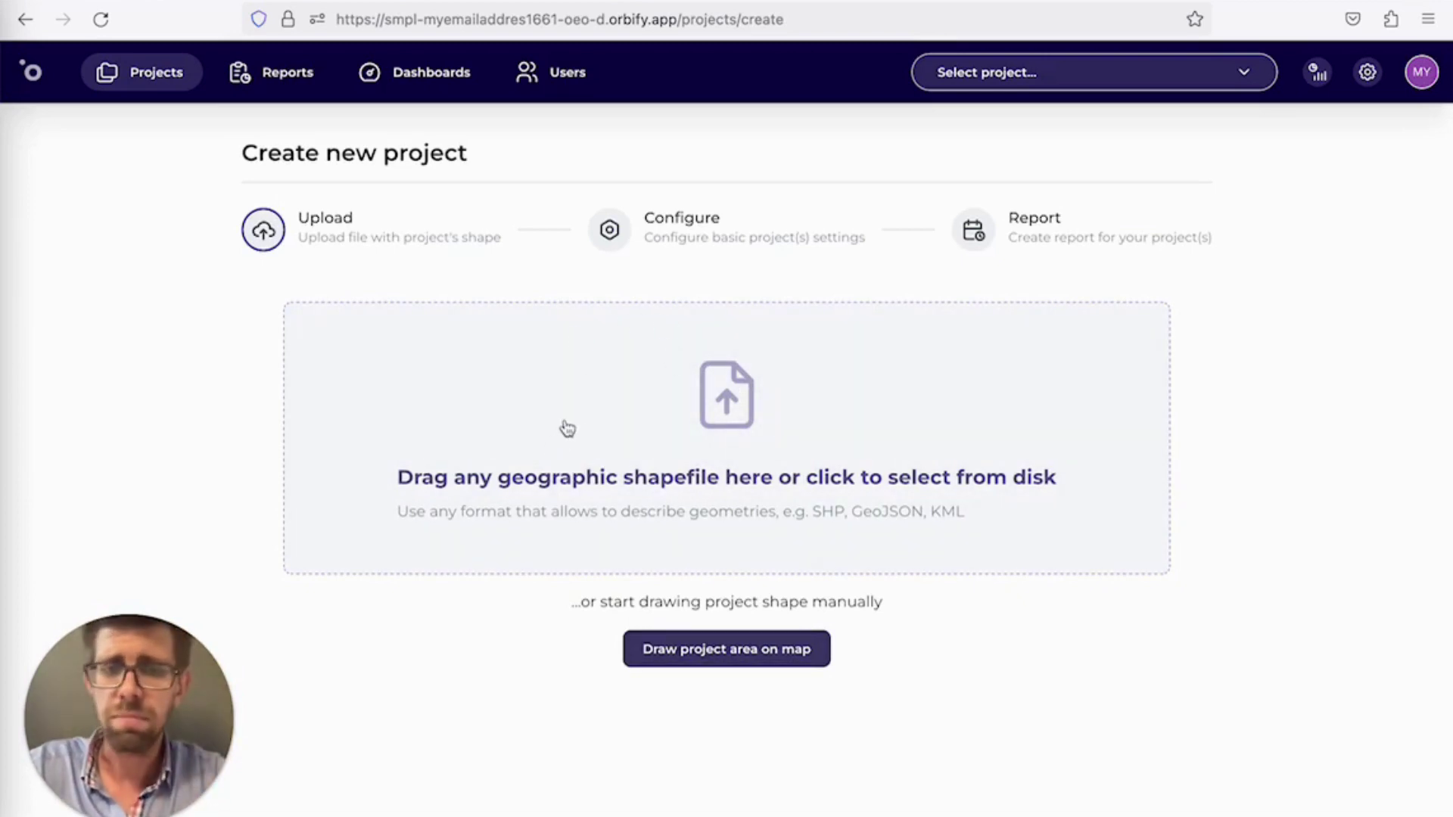
key(super+Tab)
key(super+Tab)
key(Escape)
click(565, 427)
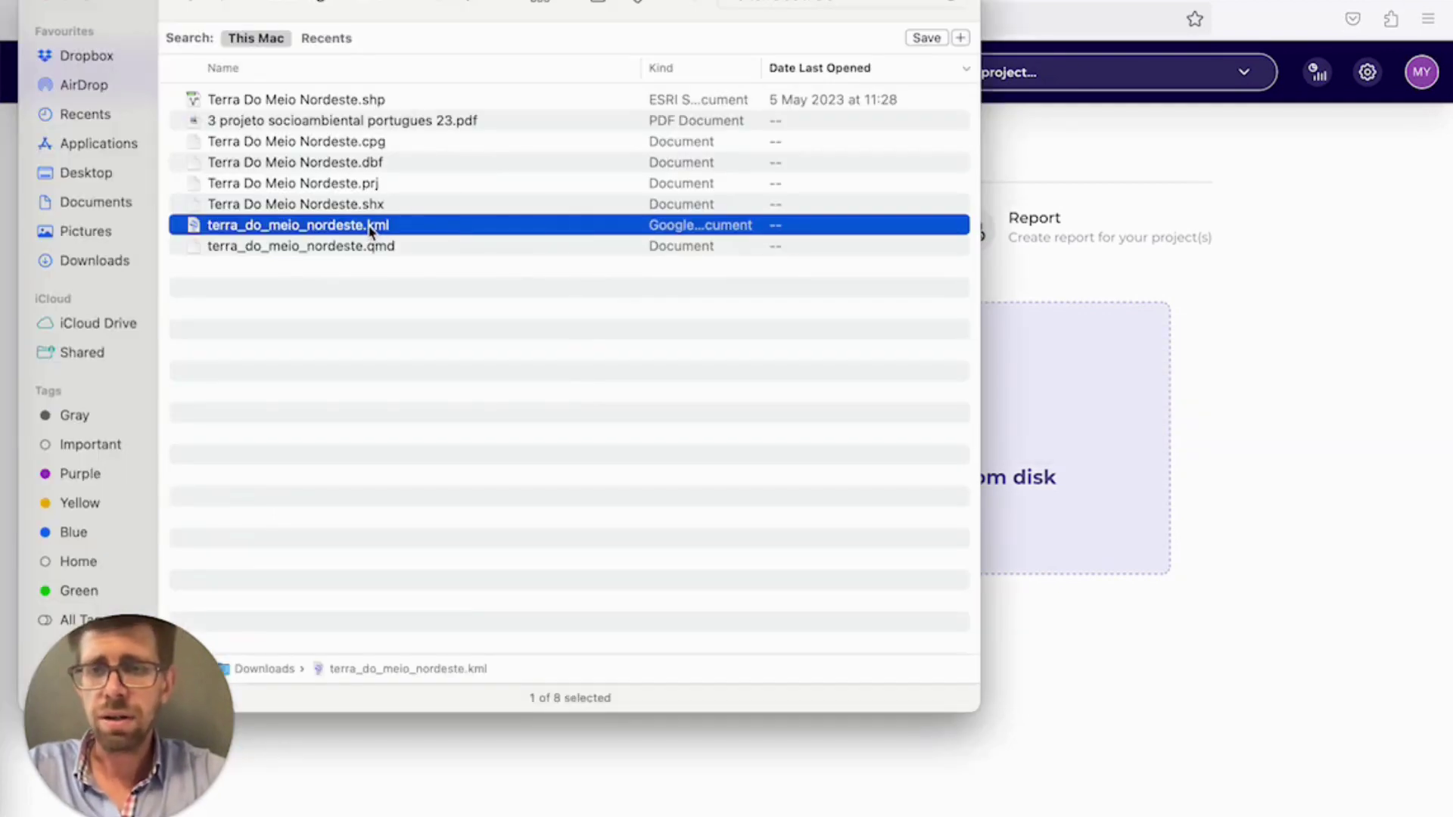
drag(371, 231, 1136, 391)
Accept the default project name and create the project for January 1, 2021 – March 15, 2023
click(1148, 341)
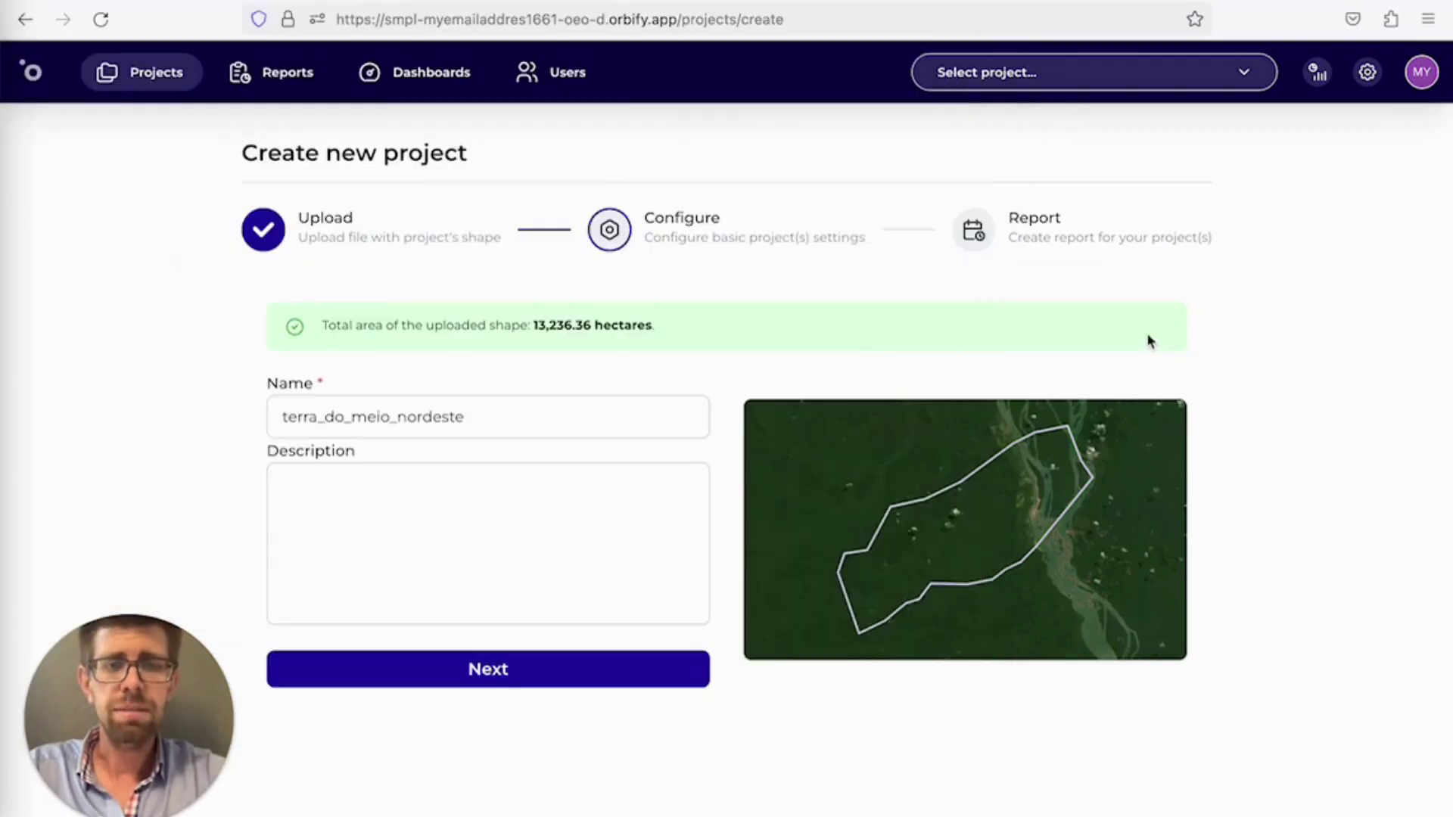
click(510, 678)
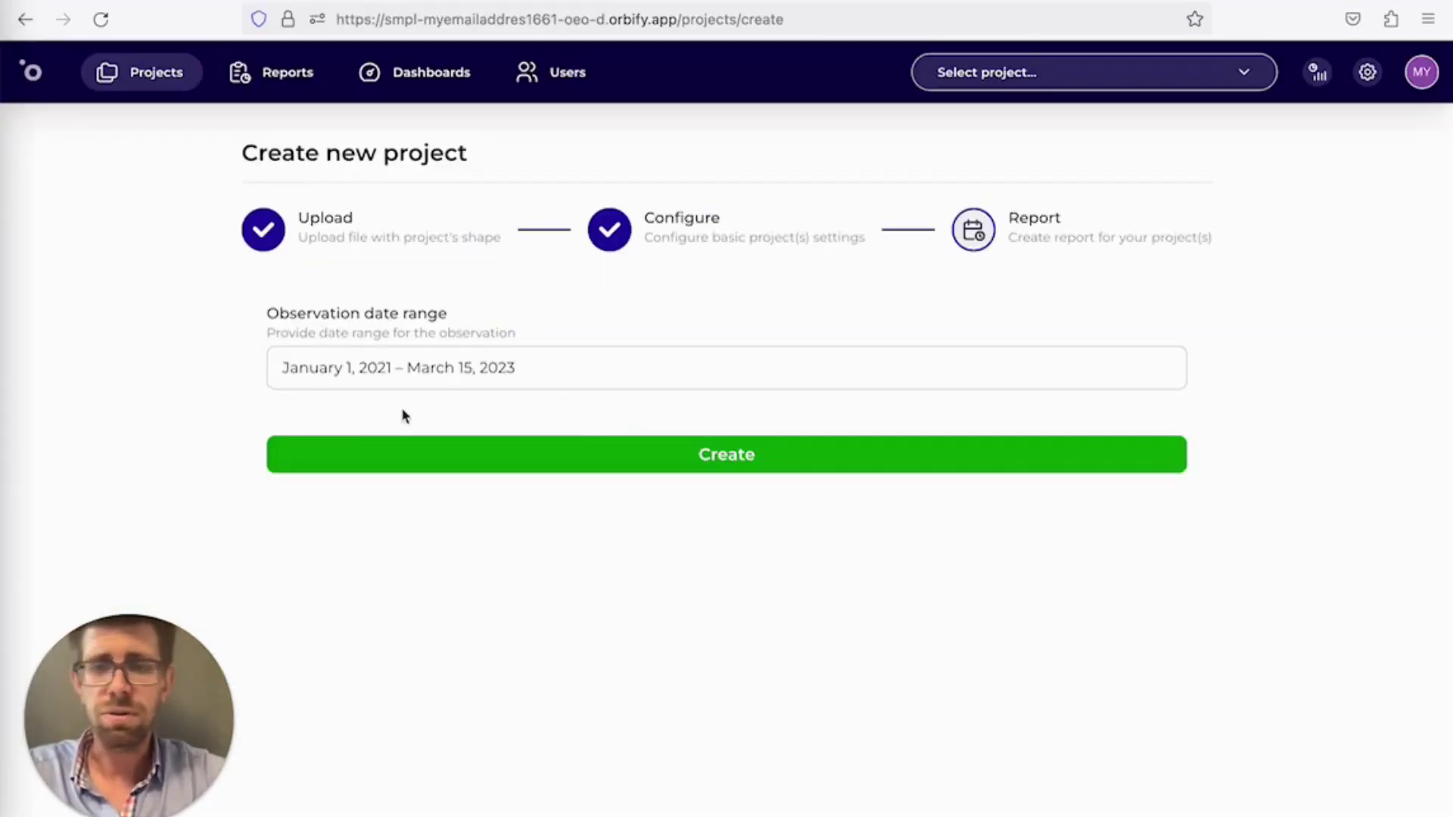
click(531, 465)
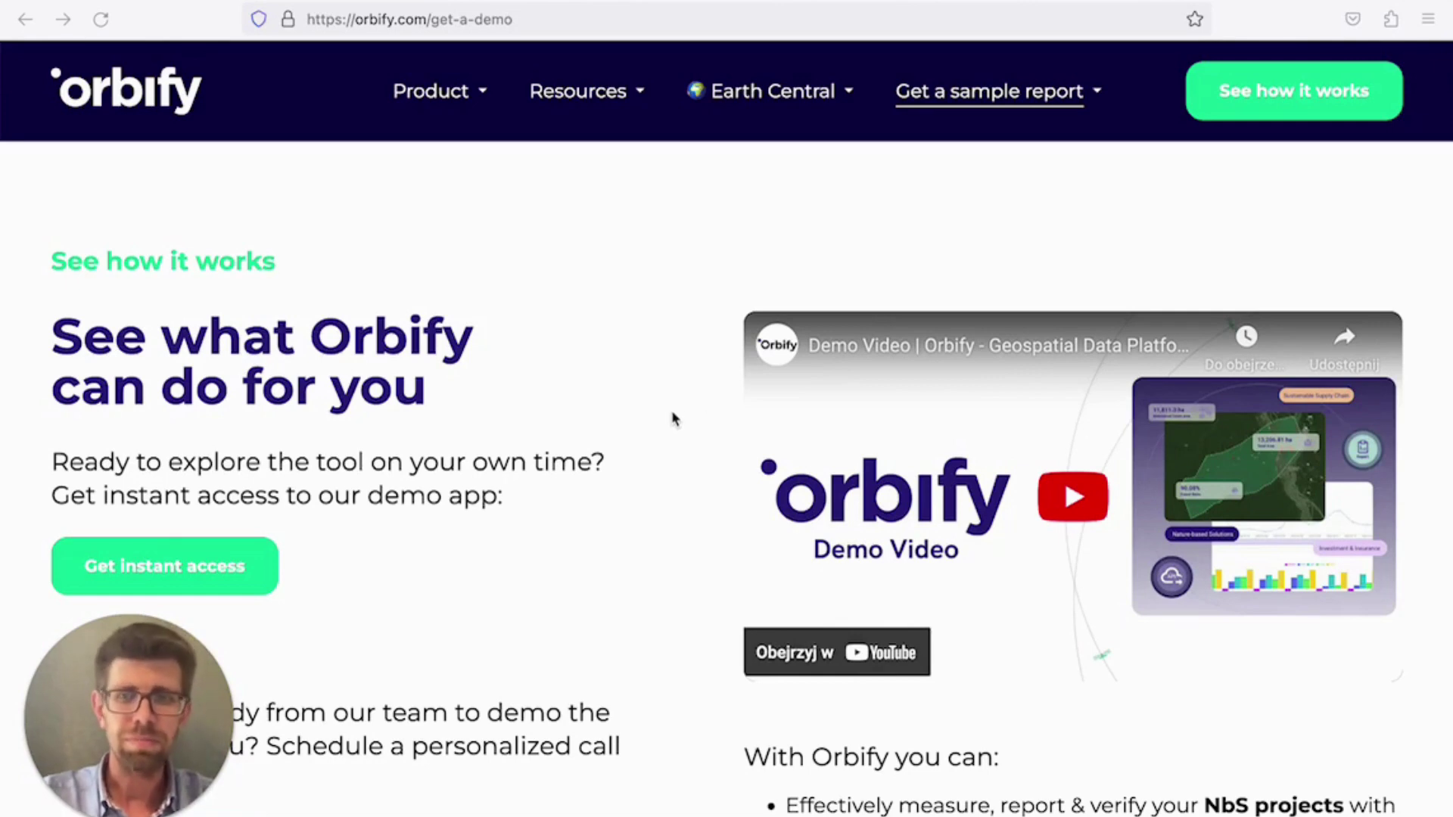
scroll(672, 419, down, 1)
scroll(673, 419, down, 1)
scroll(672, 420, down, 1)
scroll(673, 419, down, 1)
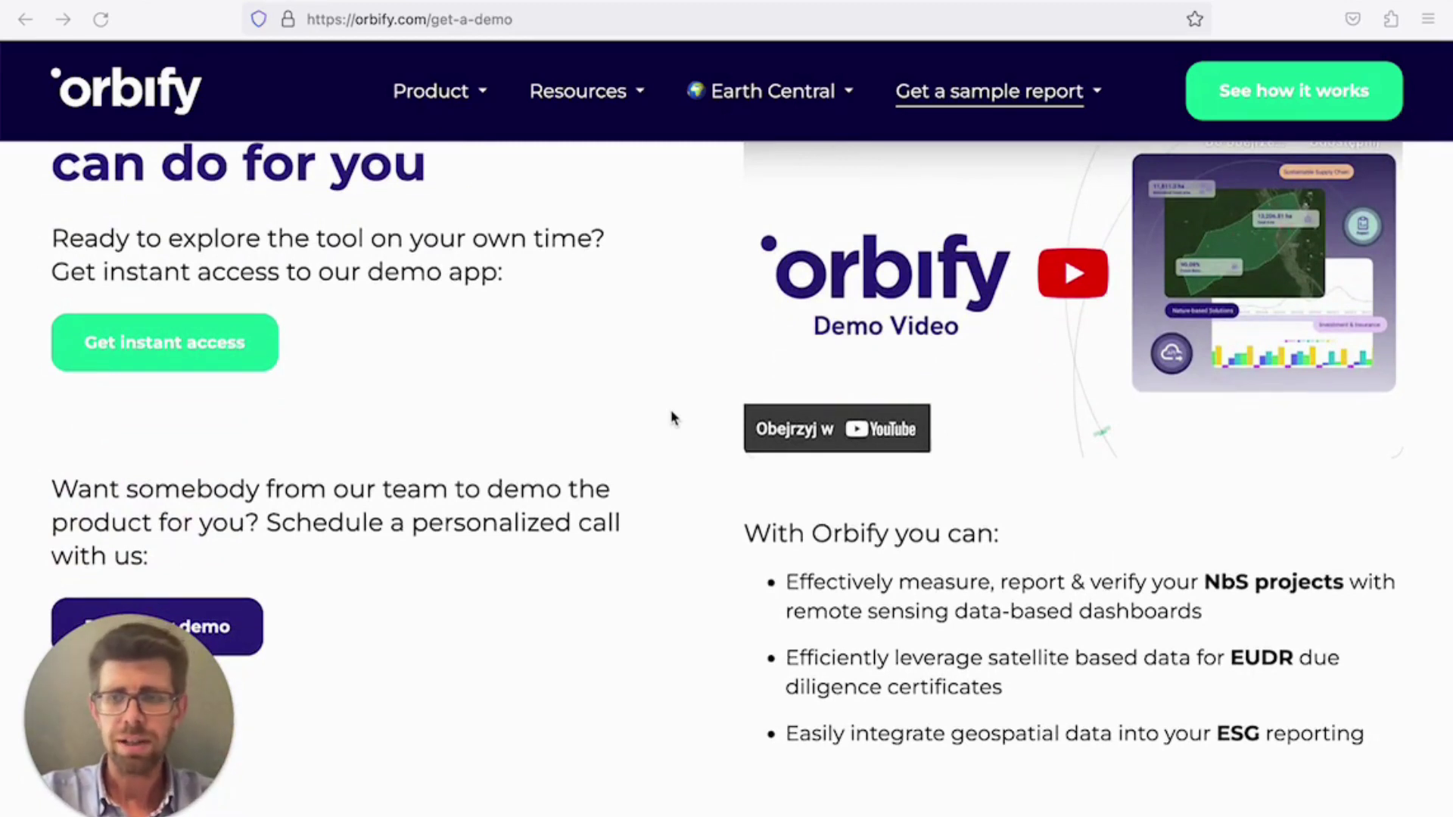
scroll(673, 419, down, 1)
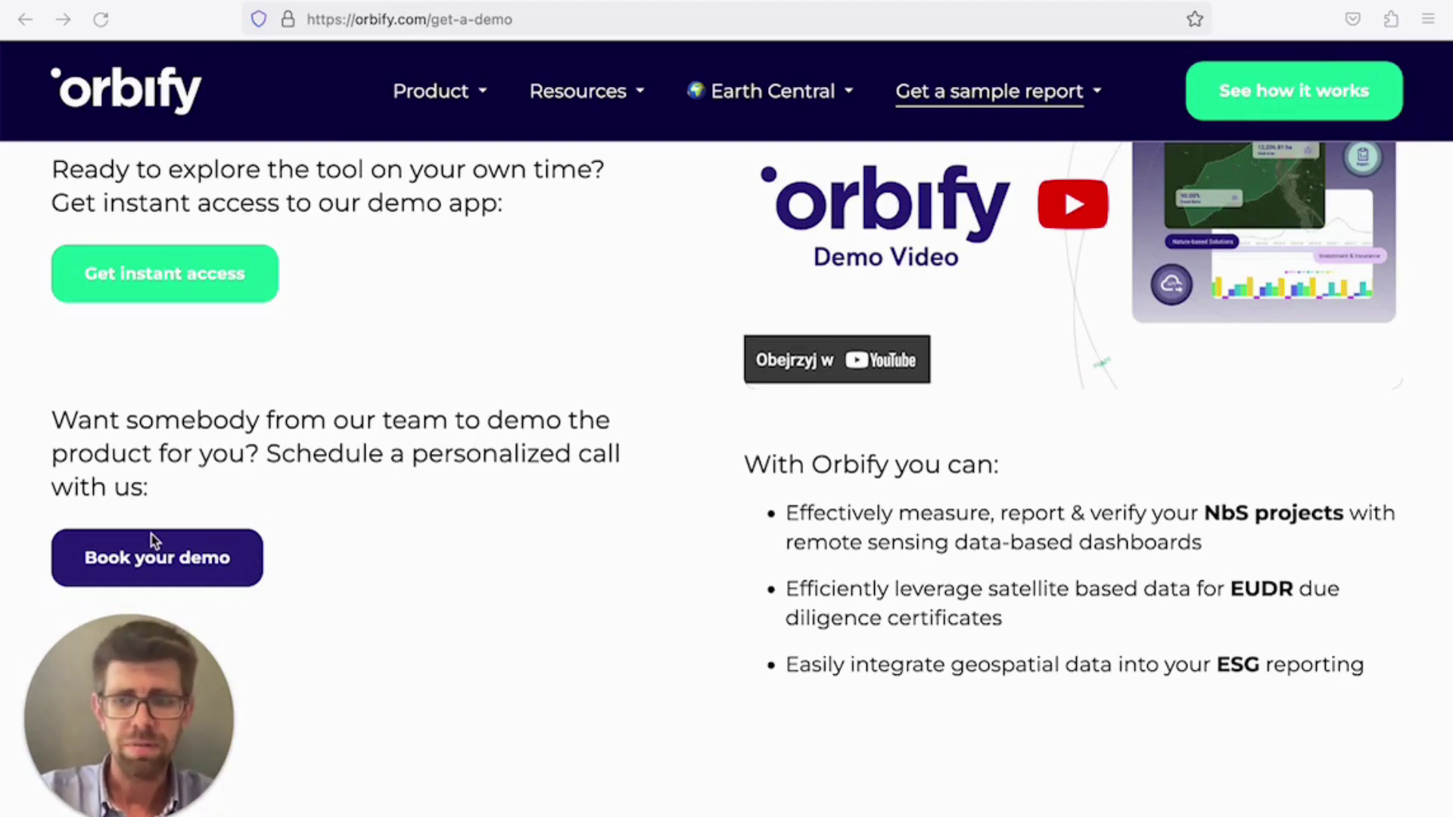
click(151, 567)
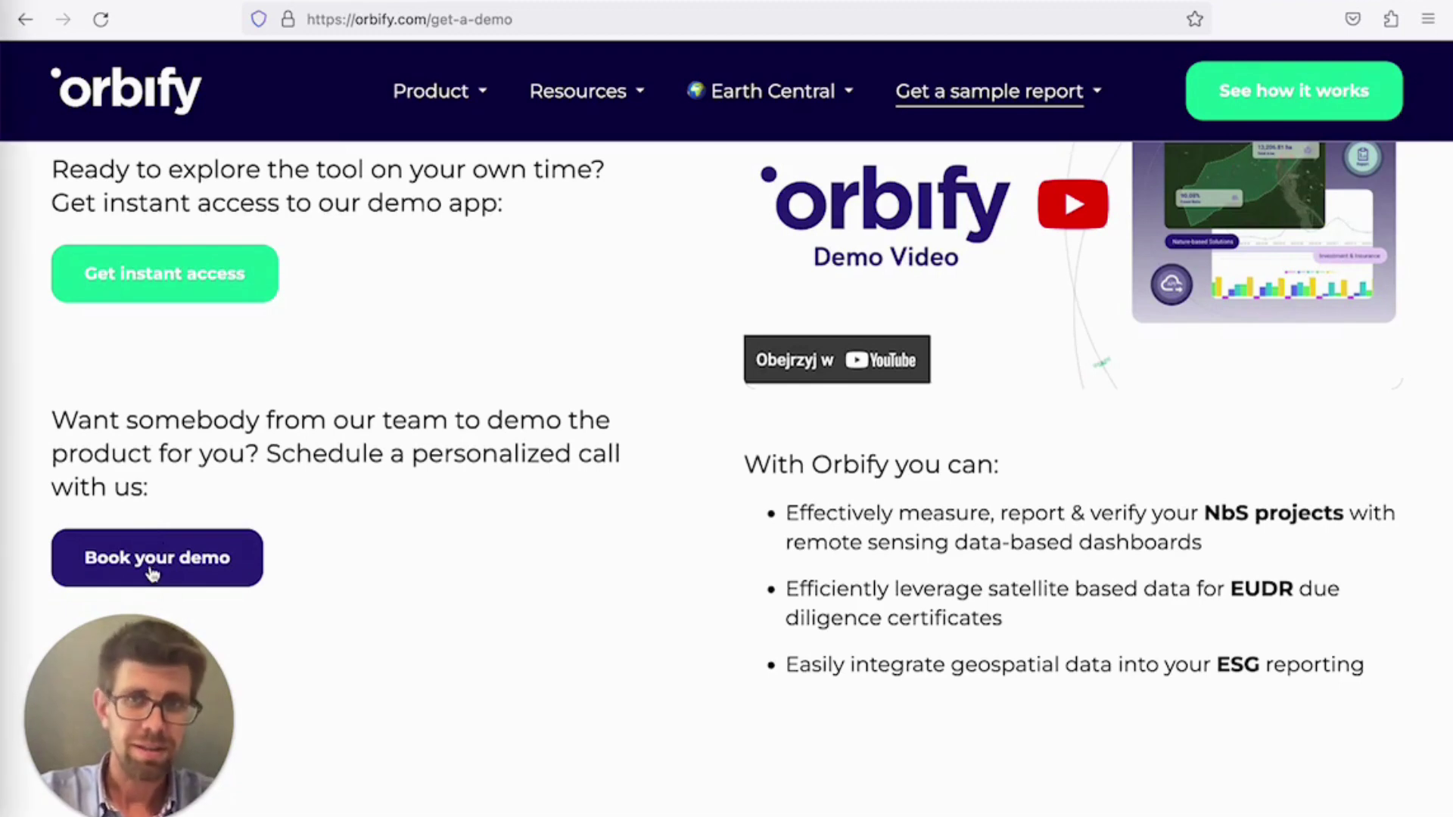